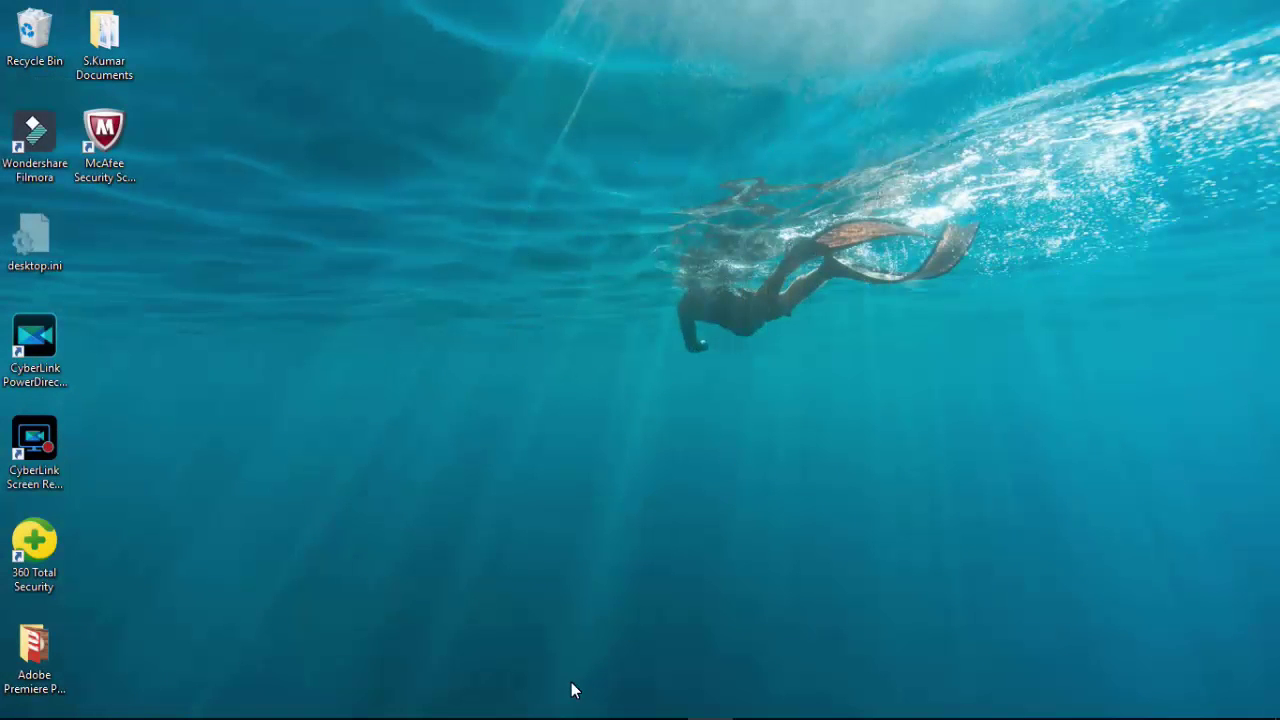
Step: Launch PowerDirector 15 from the taskbar and start a new Full Feature Editor project
mouse_move(571, 688)
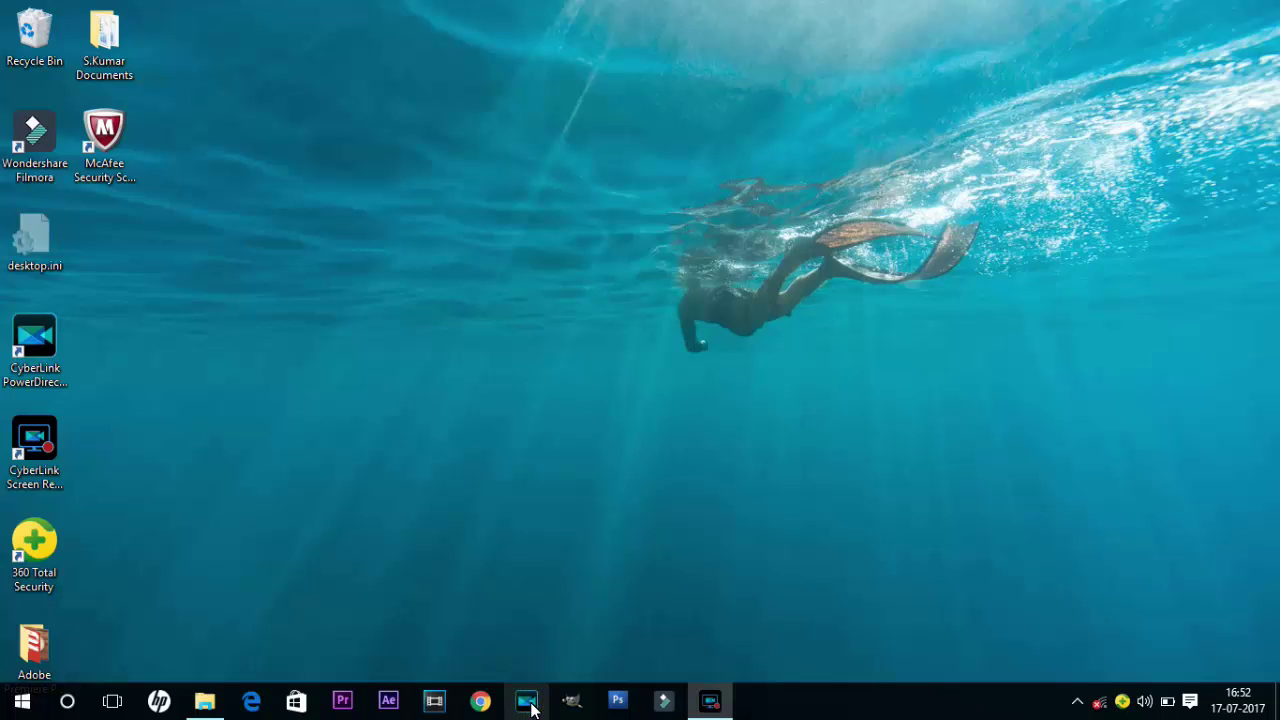
left_click(527, 701)
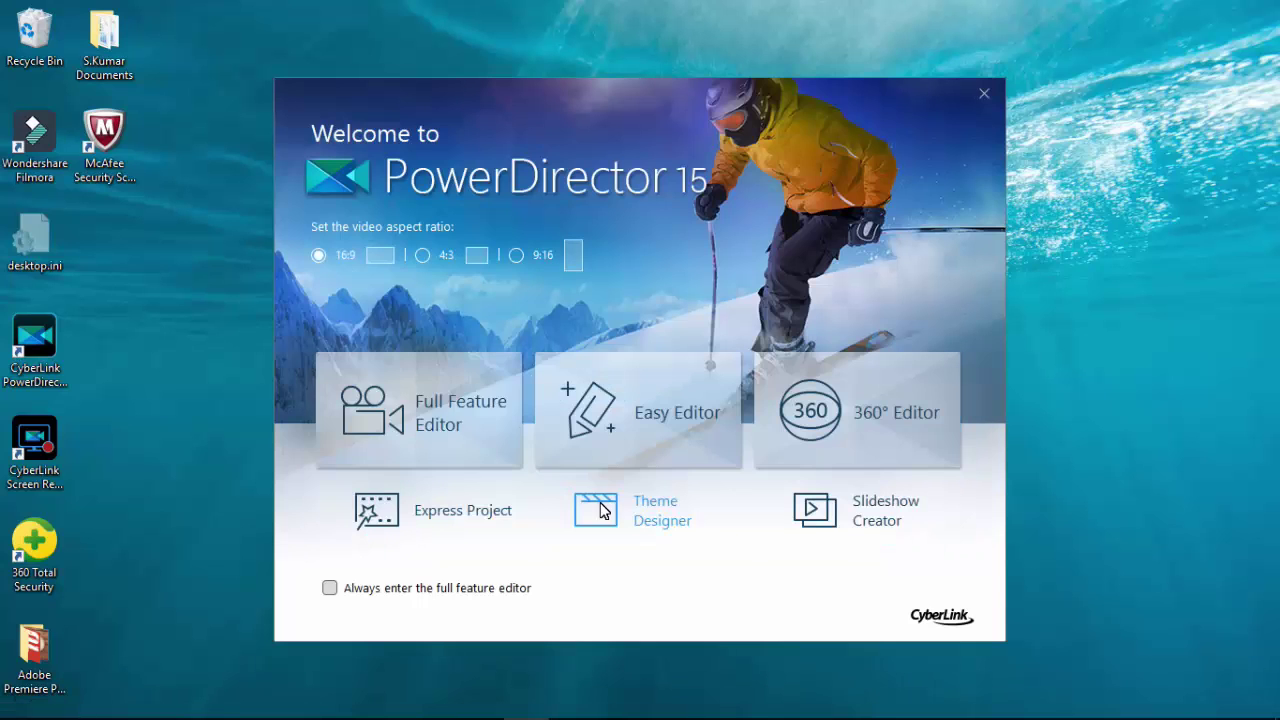
left_click(428, 425)
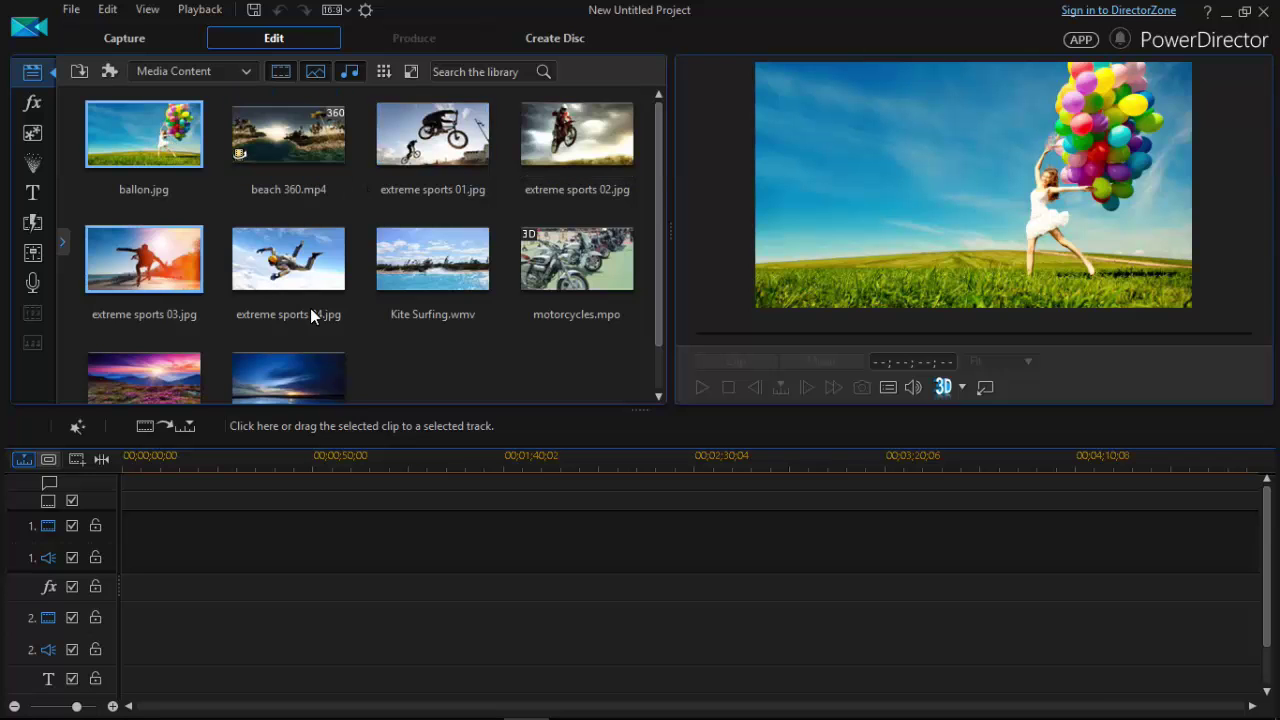
Step: Drop Kite Surfing.wmv on video track 1, preview it, and snap it to 00;00;00;00
left_click(432, 258)
left_click_drag(431, 484, 111, 561)
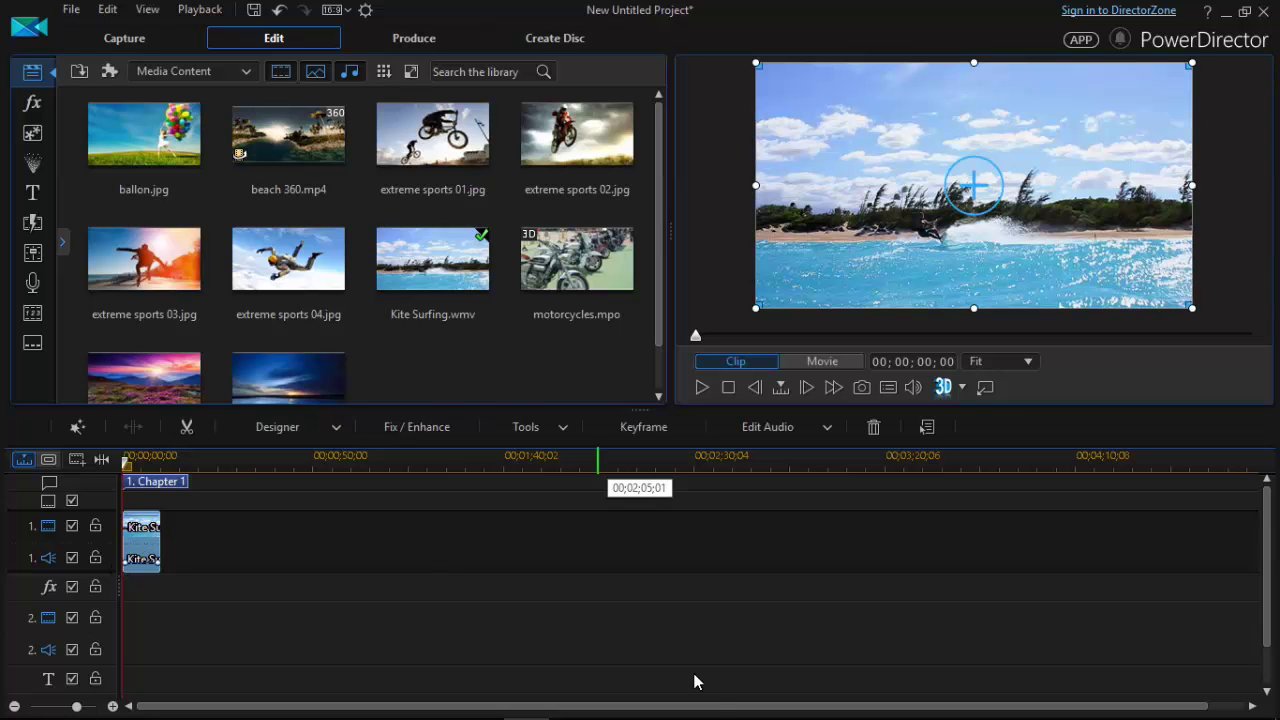
key("space")
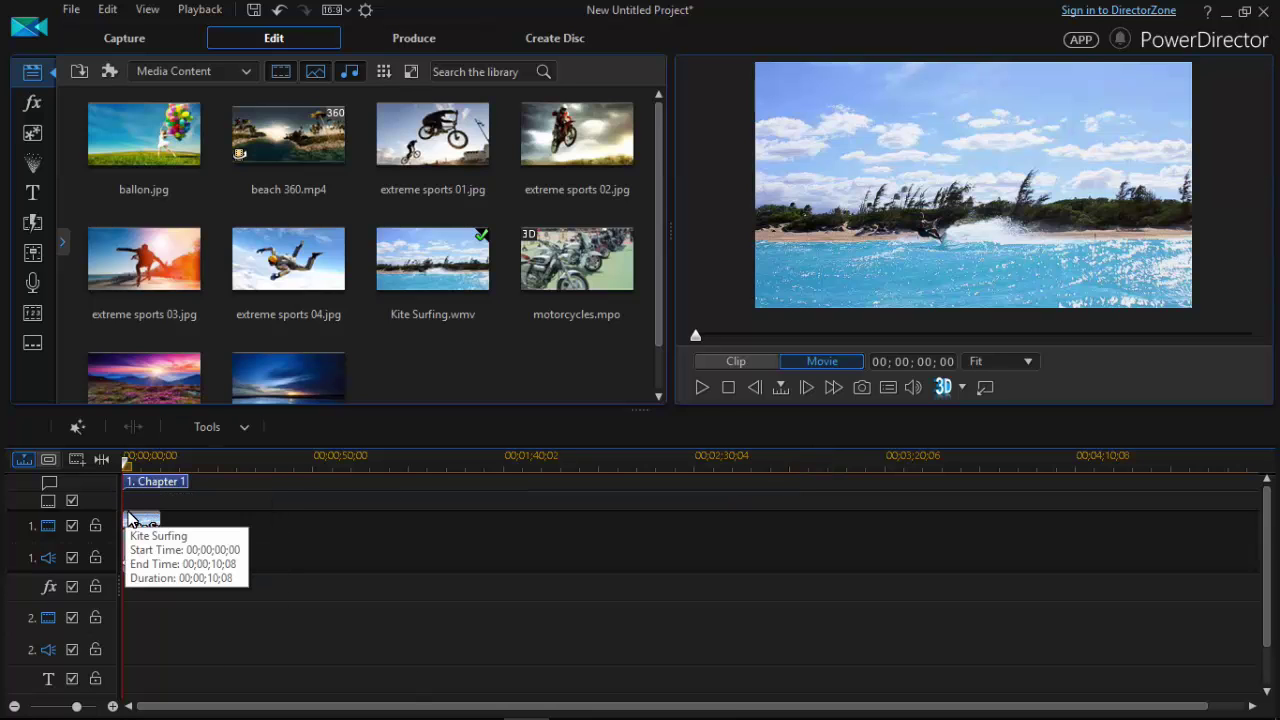
left_click_drag(138, 527, 209, 527)
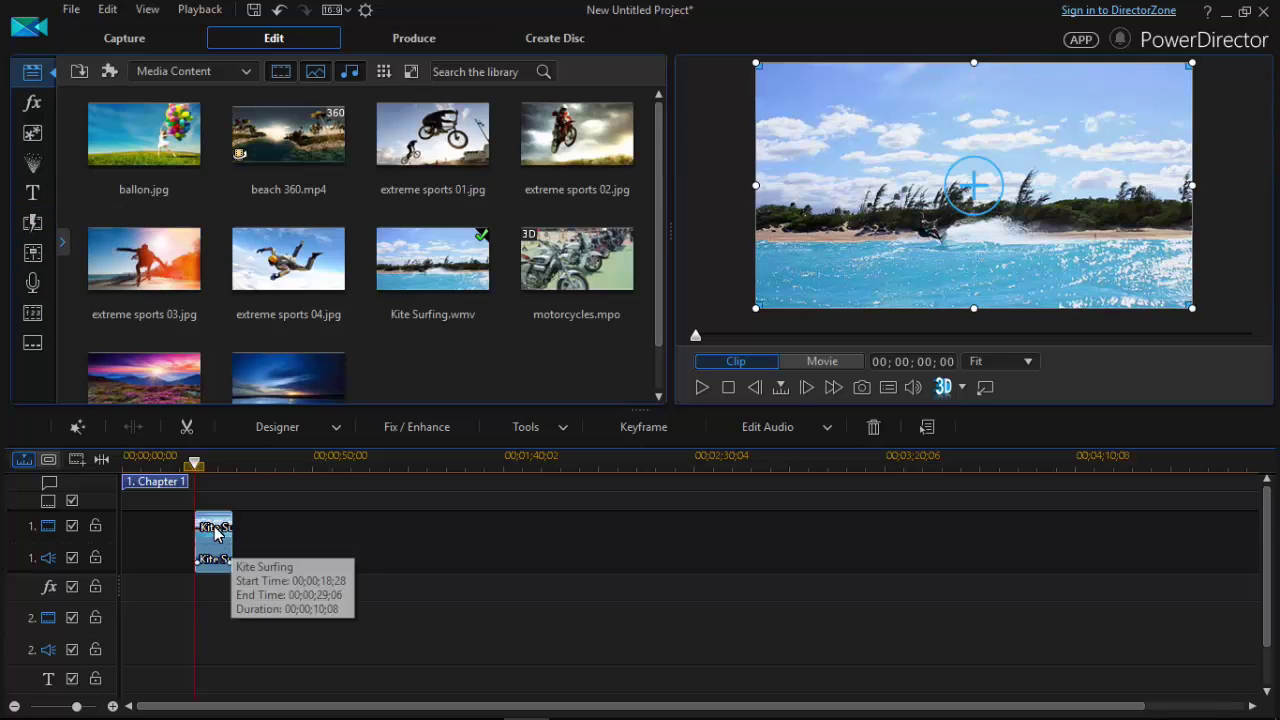
left_click_drag(210, 538, 121, 535)
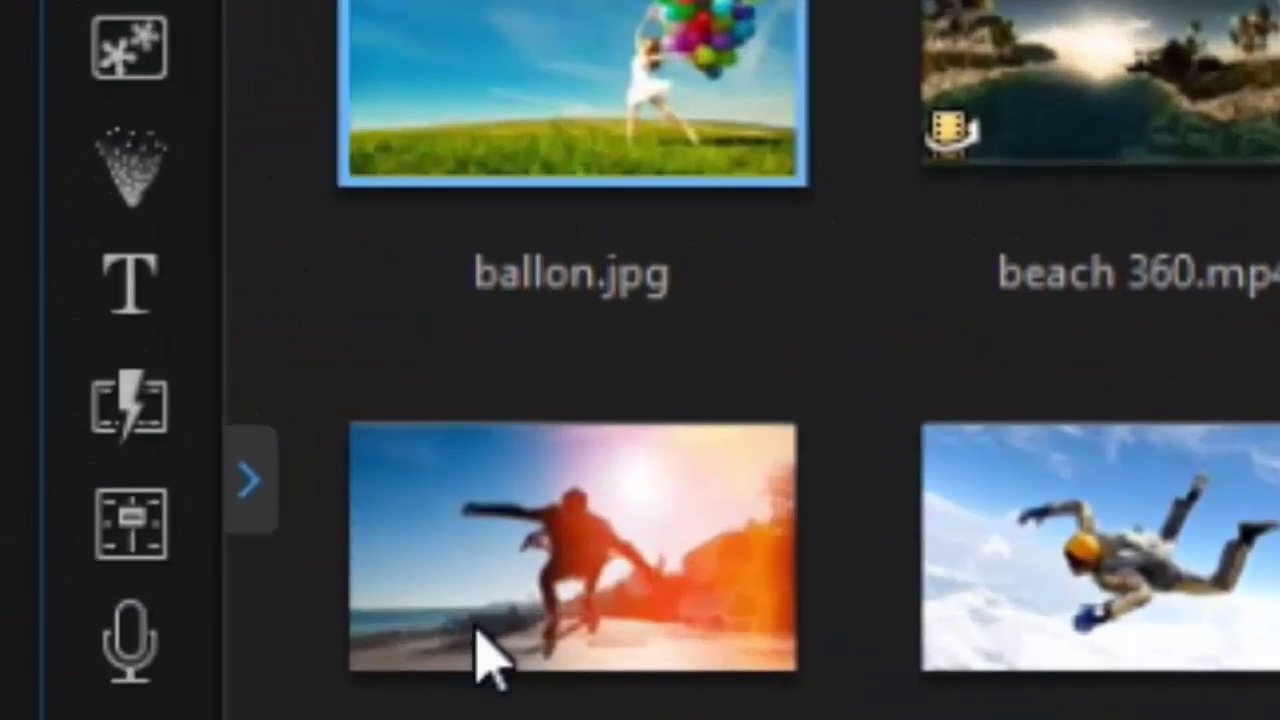
Step: Drag the Sports title Extreme 1 onto track 2 at the timeline start and select it
left_click(130, 280)
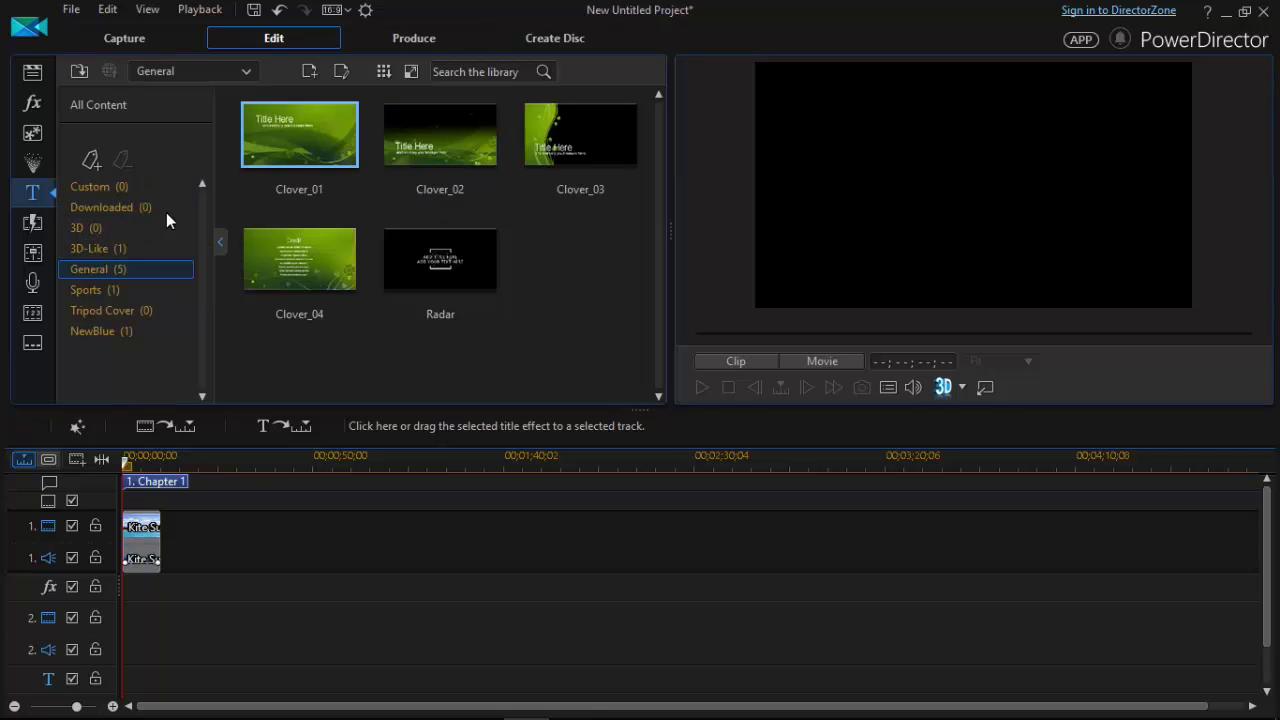
left_click(126, 289)
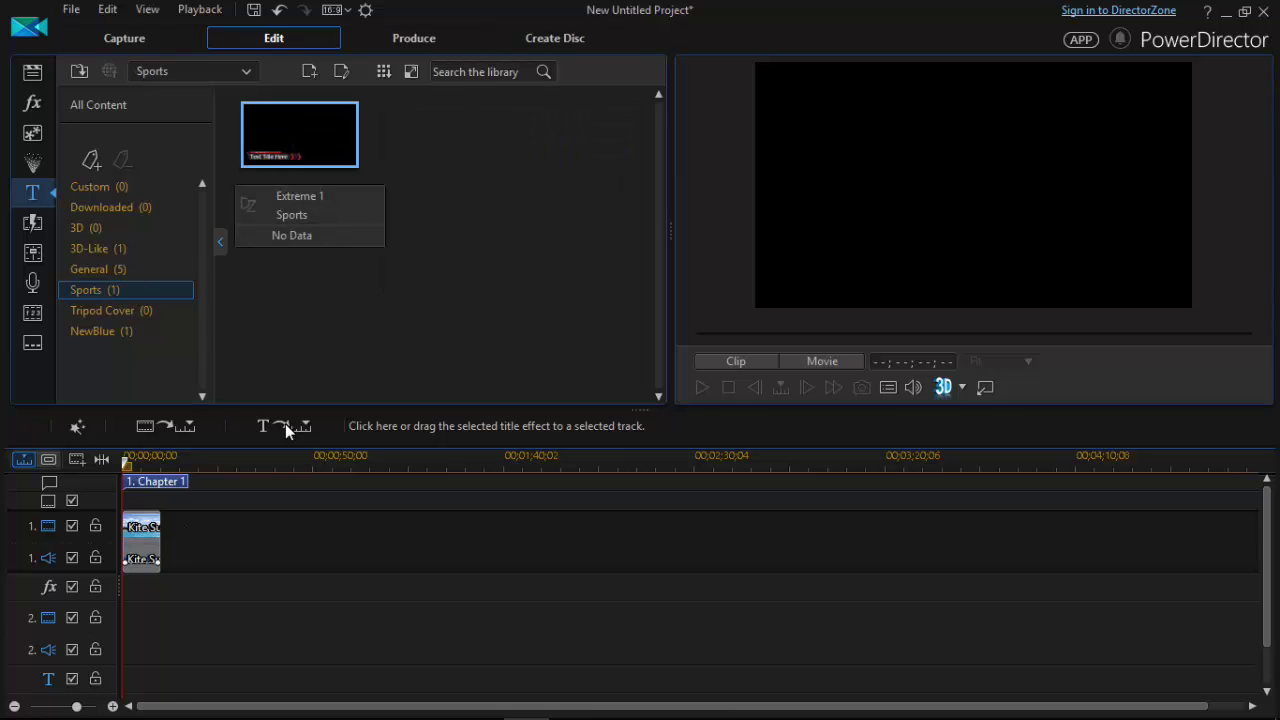
left_click_drag(276, 149, 140, 684)
left_click_drag(143, 597, 121, 619)
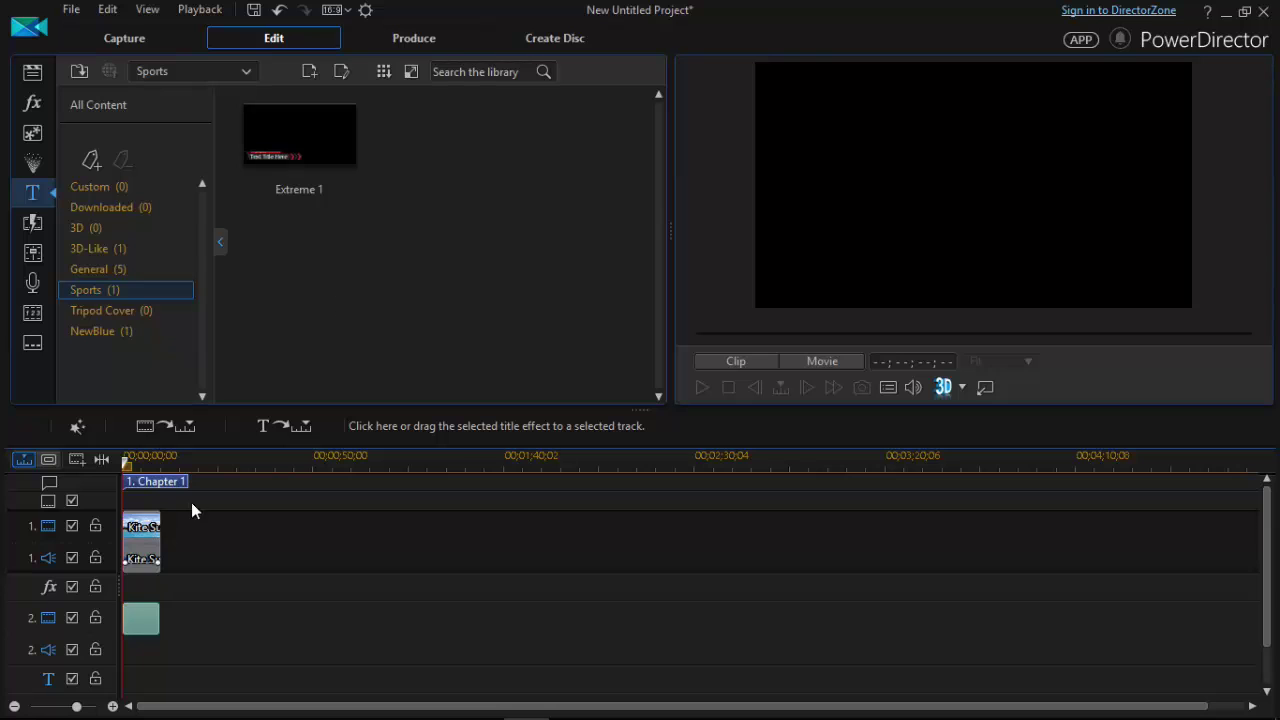
left_click(143, 634)
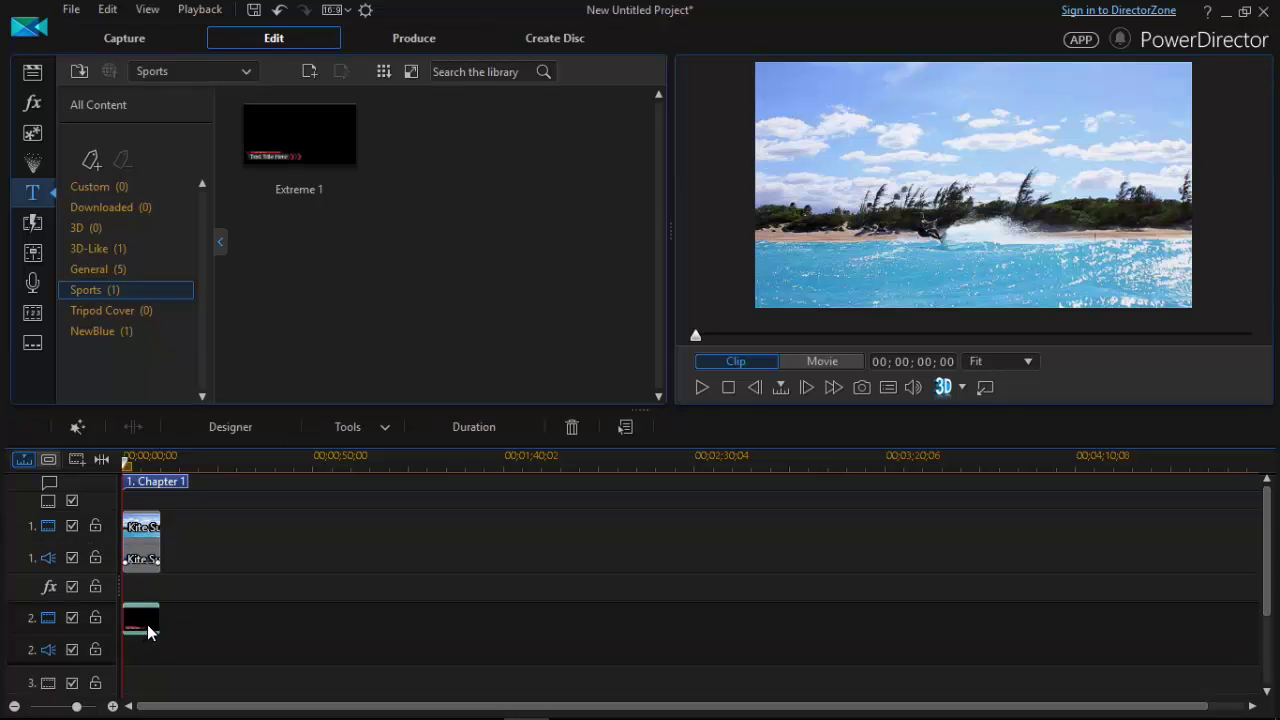
Step: Replace the Extreme 1 placeholder text with 'SURFING Here' in Title Designer and apply it
double_click(148, 623)
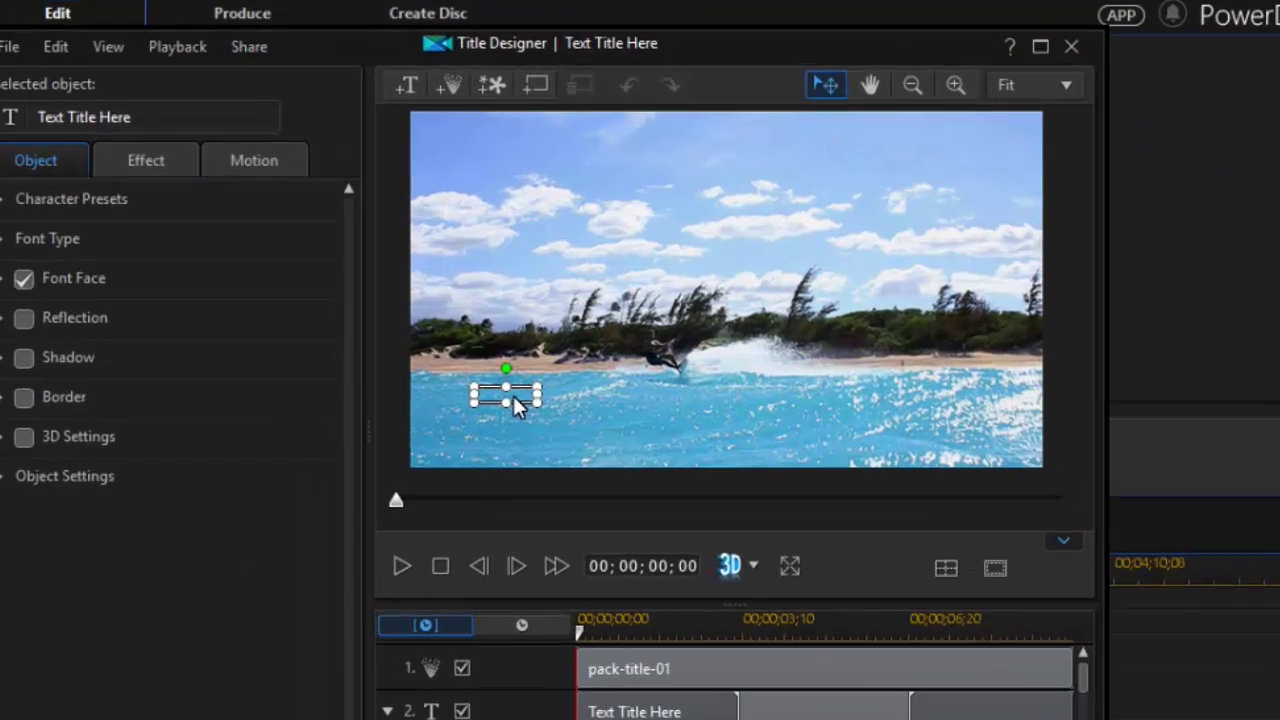
double_click(617, 331)
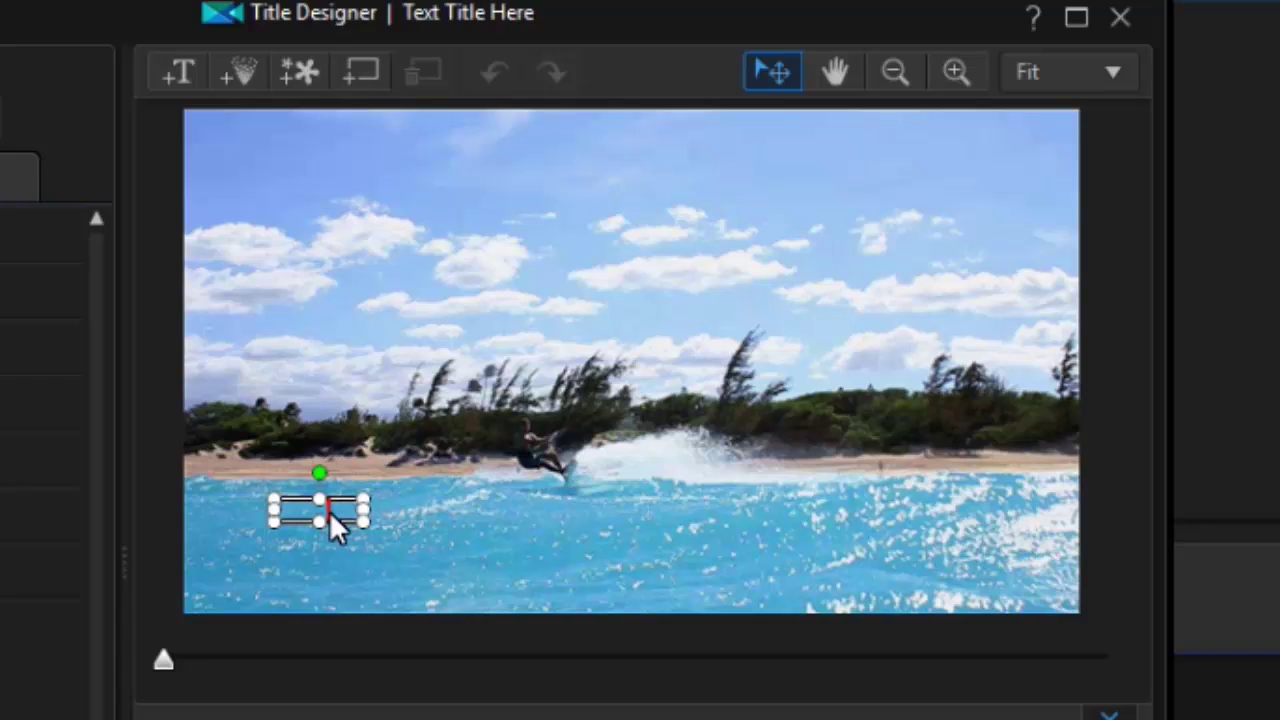
key("BackSpace")
key("BackSpace")
key("BackSpace")
key("BackSpace")
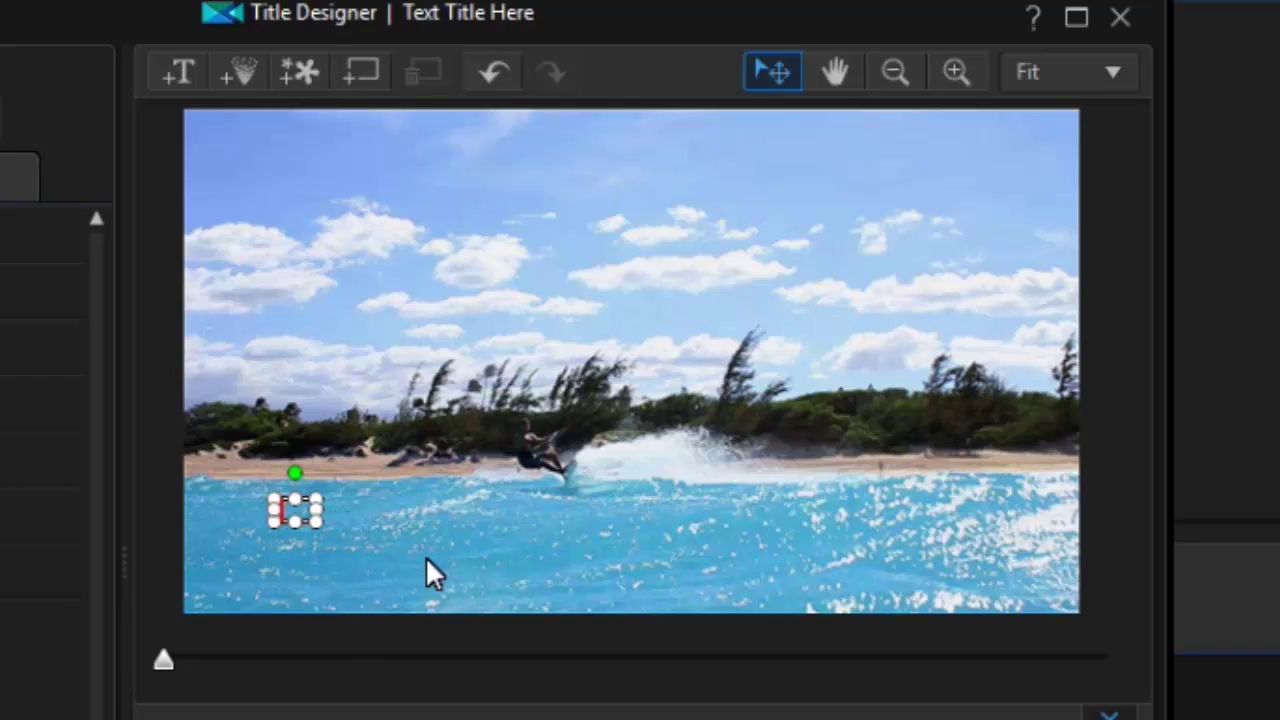
key("BackSpace")
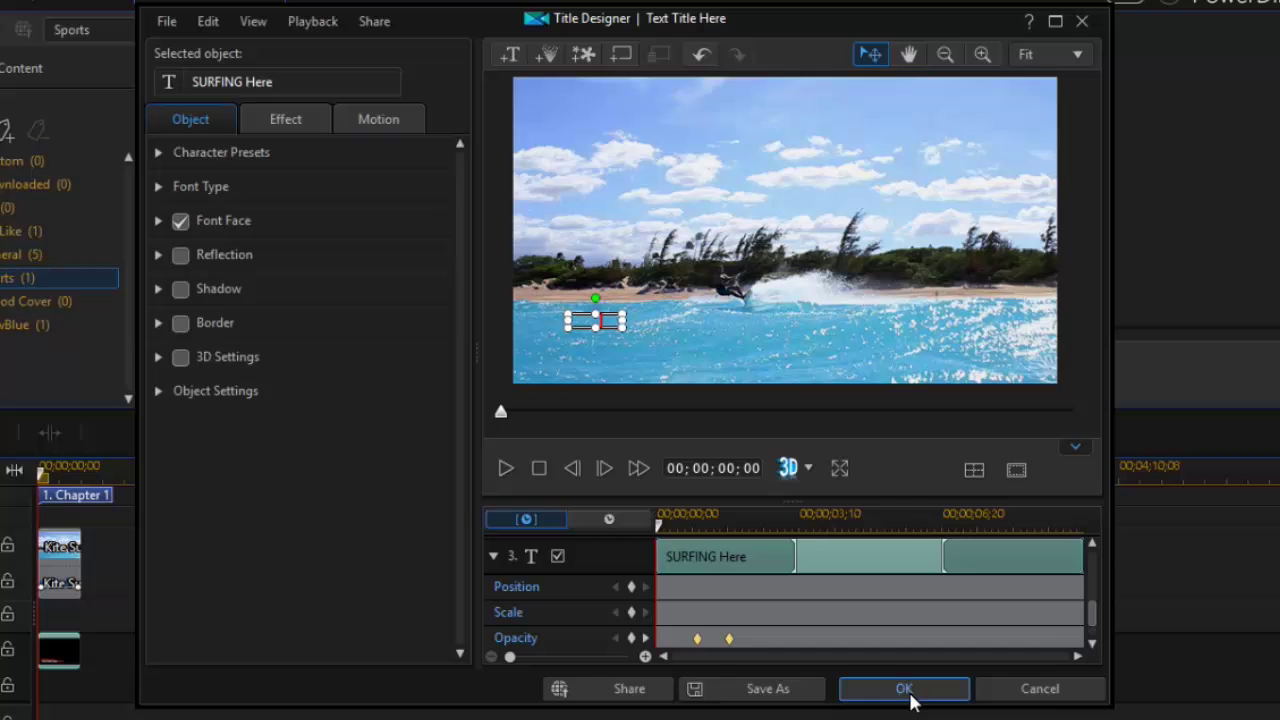
left_click(908, 692)
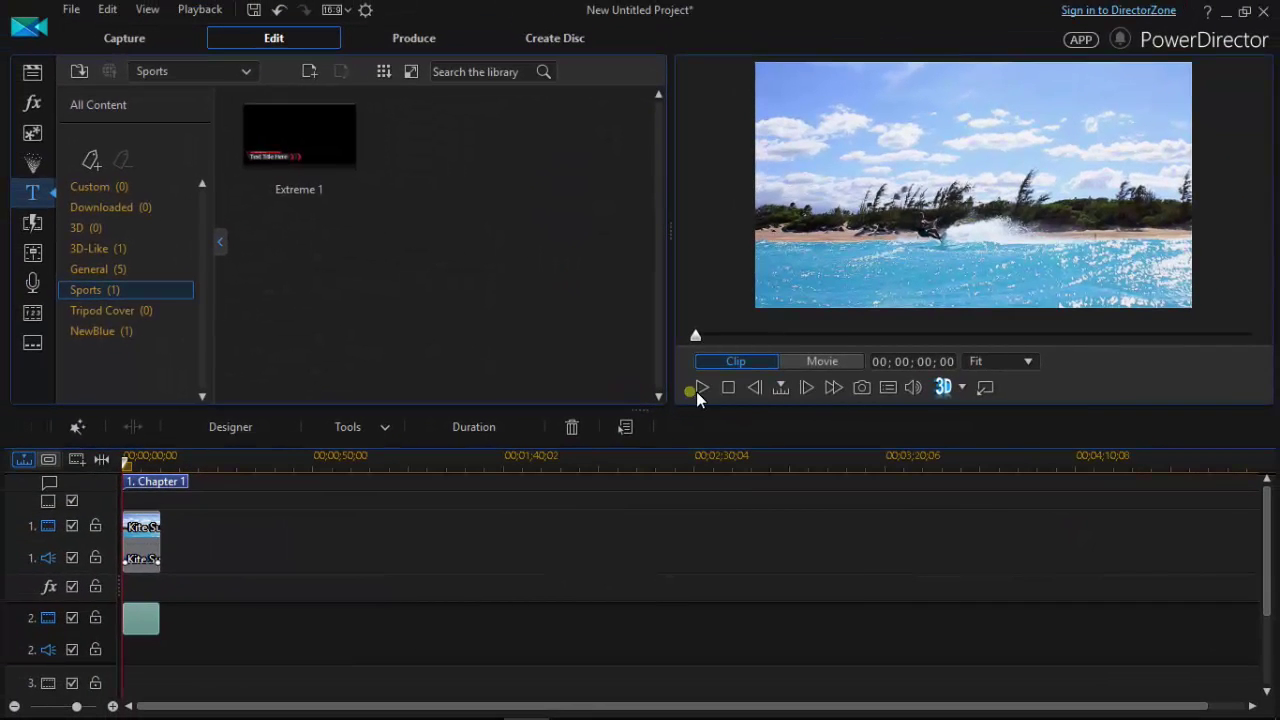
left_click(701, 389)
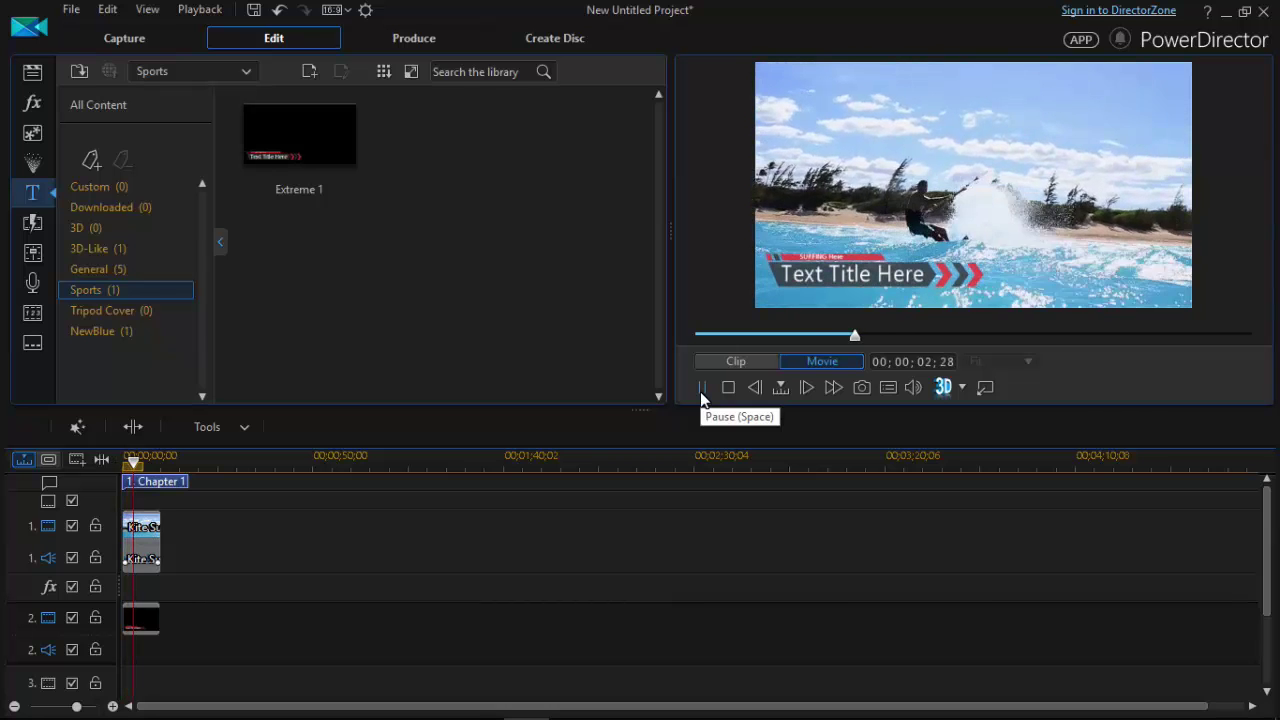
left_click(701, 390)
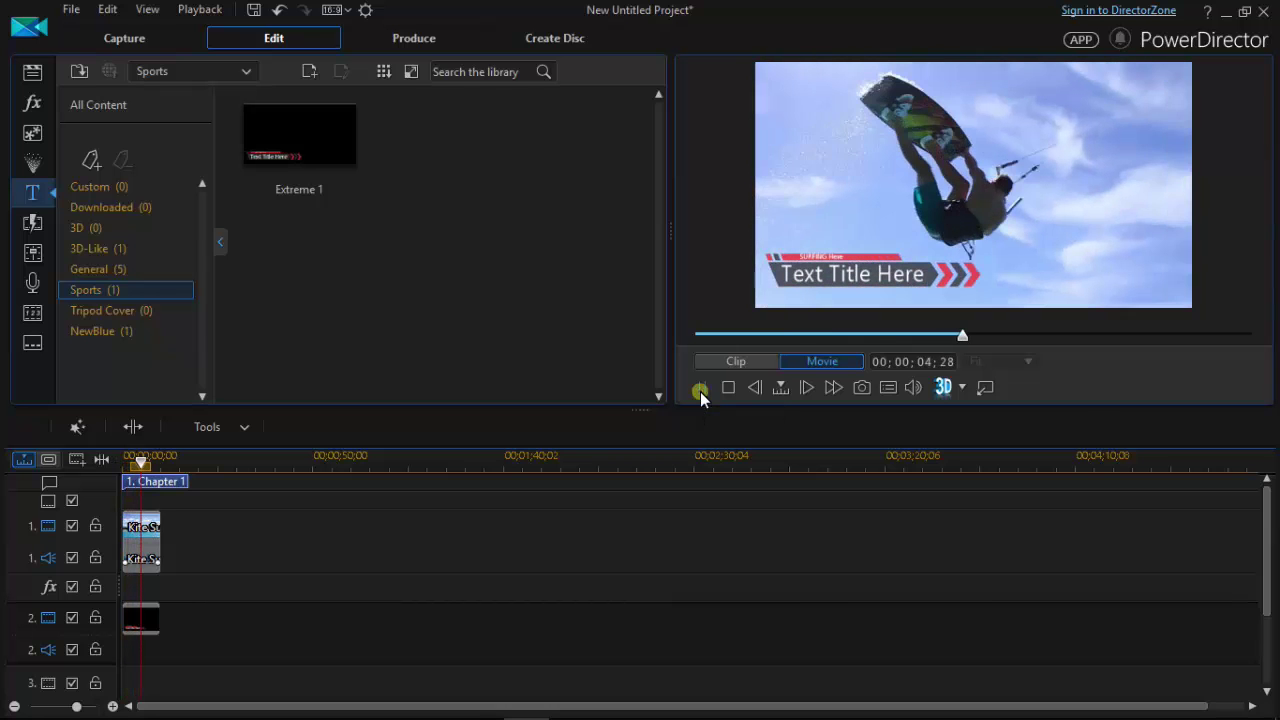
left_click(137, 603)
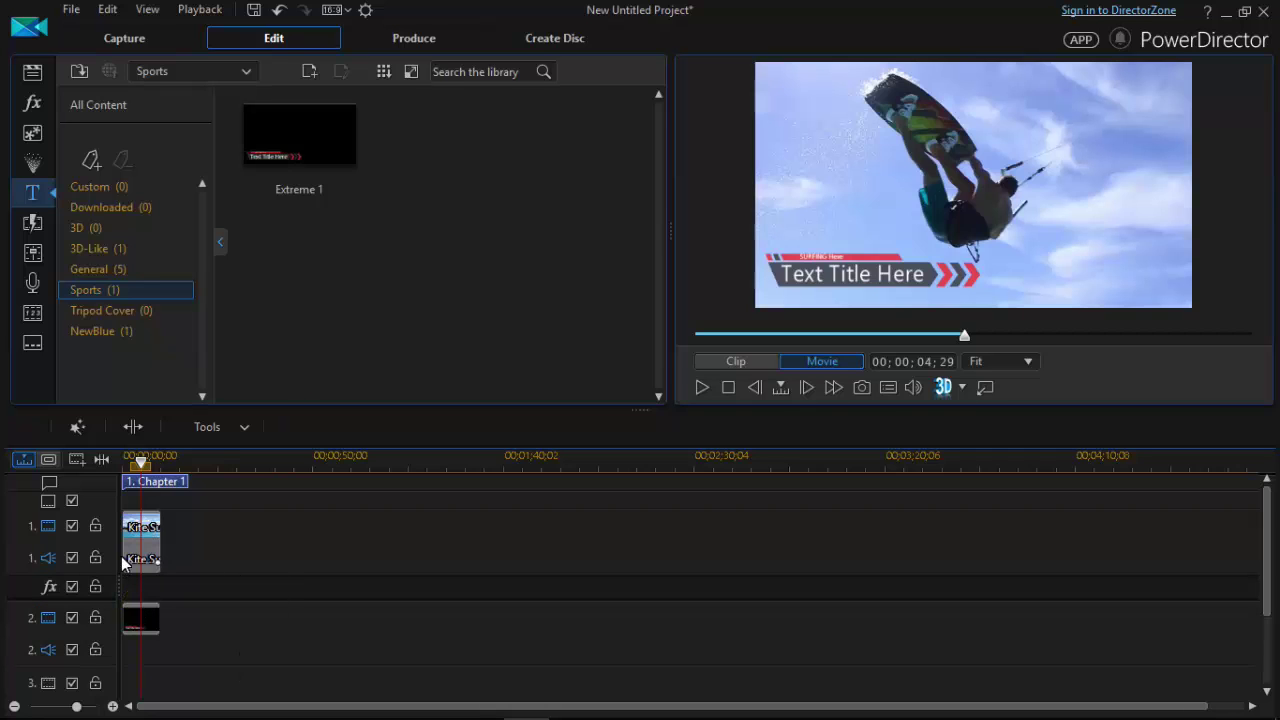
left_click(148, 618)
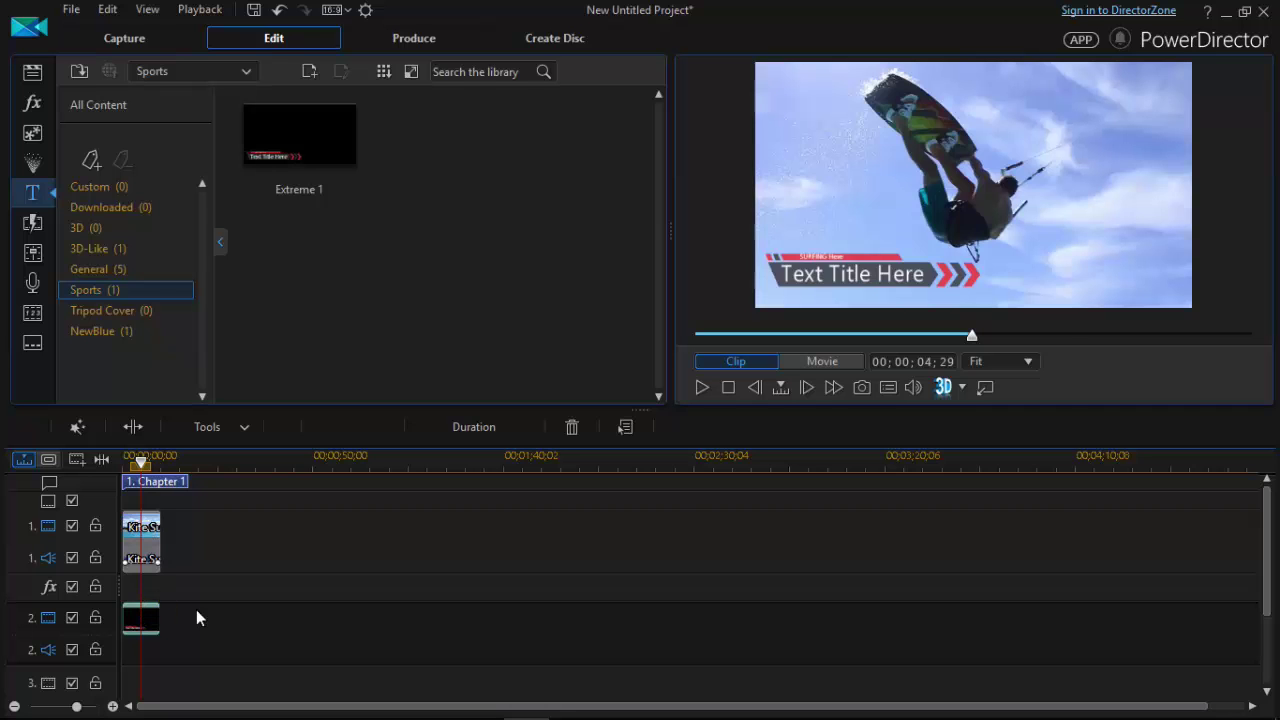
Step: Change the title's 'Text Title Here' line to 'SUPER SURF' and apply the edit
double_click(140, 618)
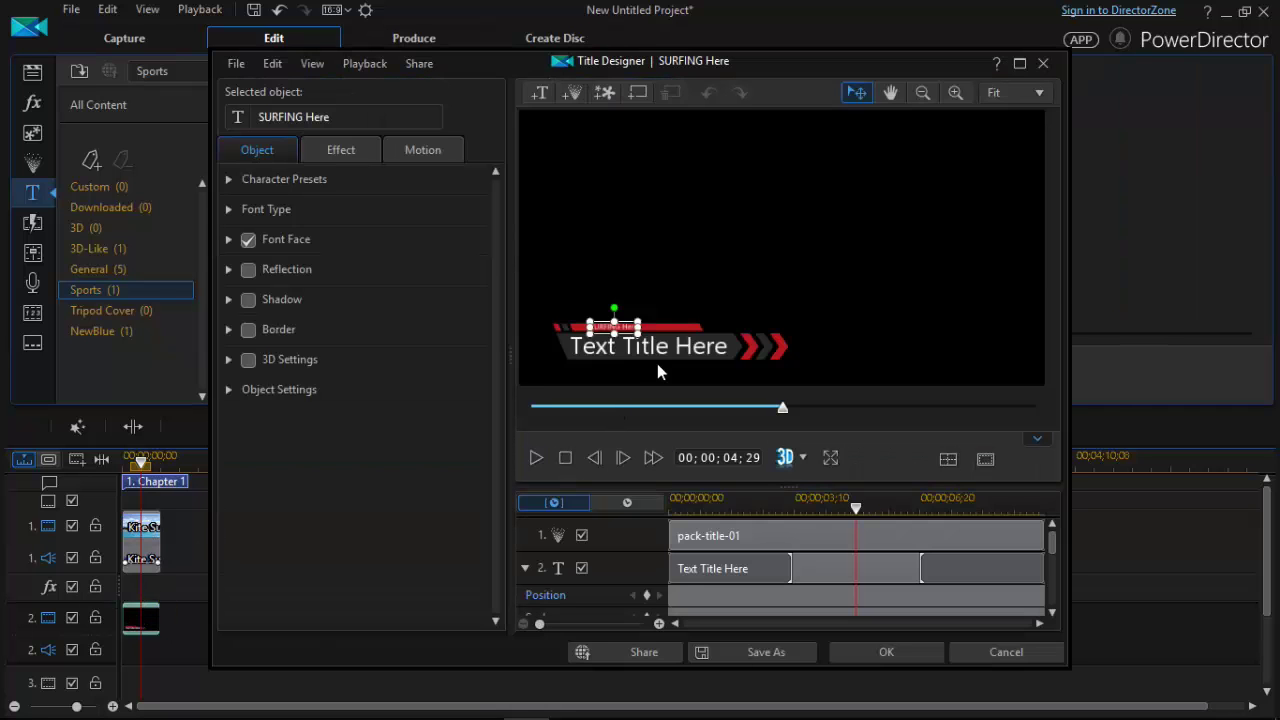
left_click(723, 350)
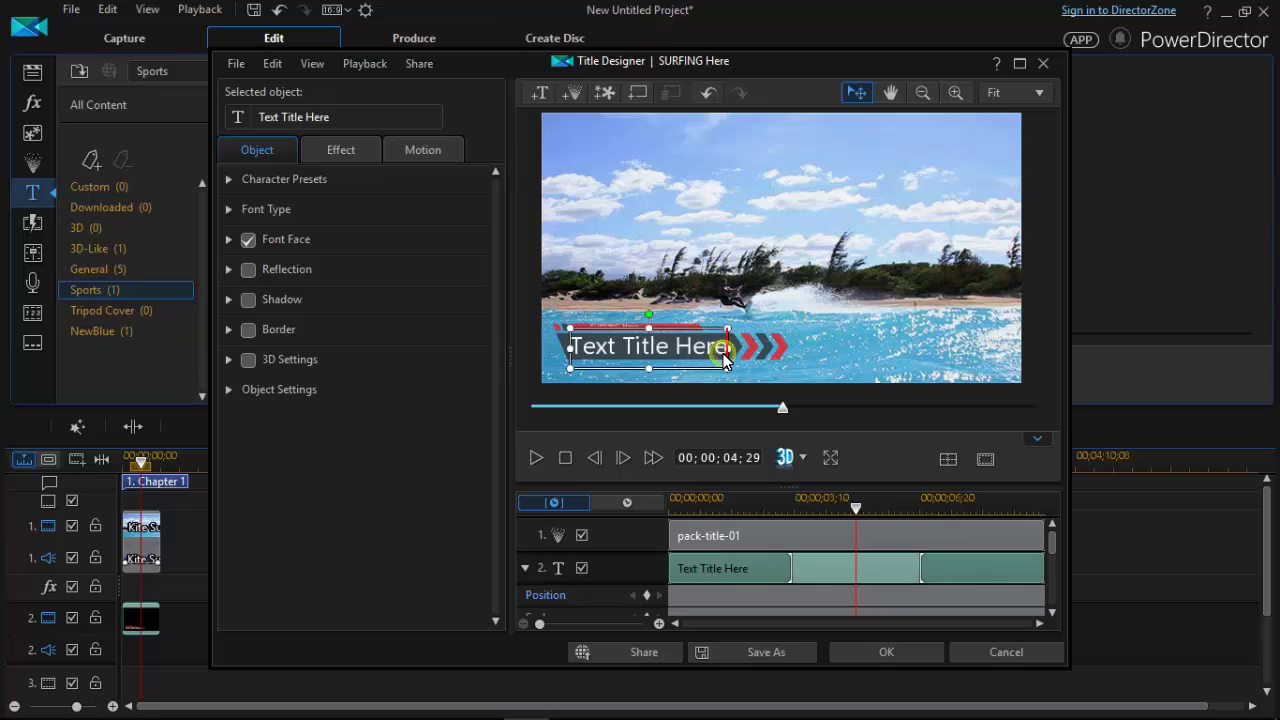
left_click_drag(720, 346, 563, 345)
type("e")
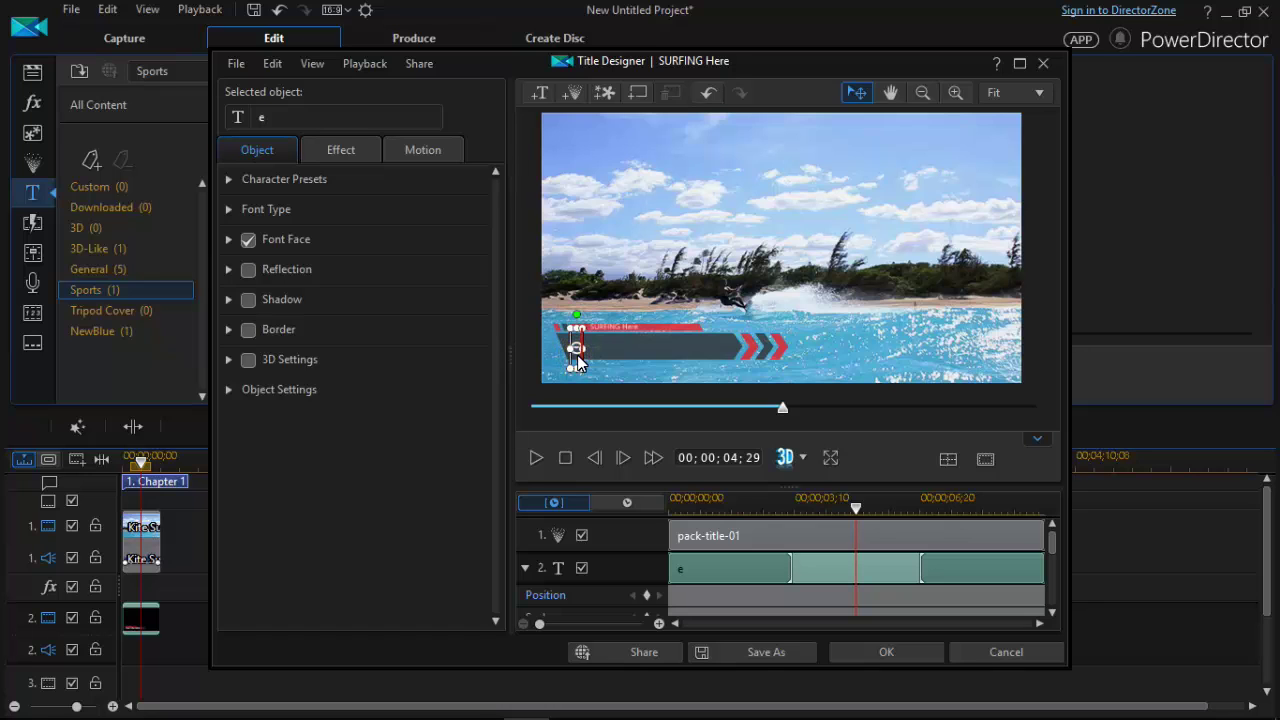
double_click(576, 355)
key("BackSpace")
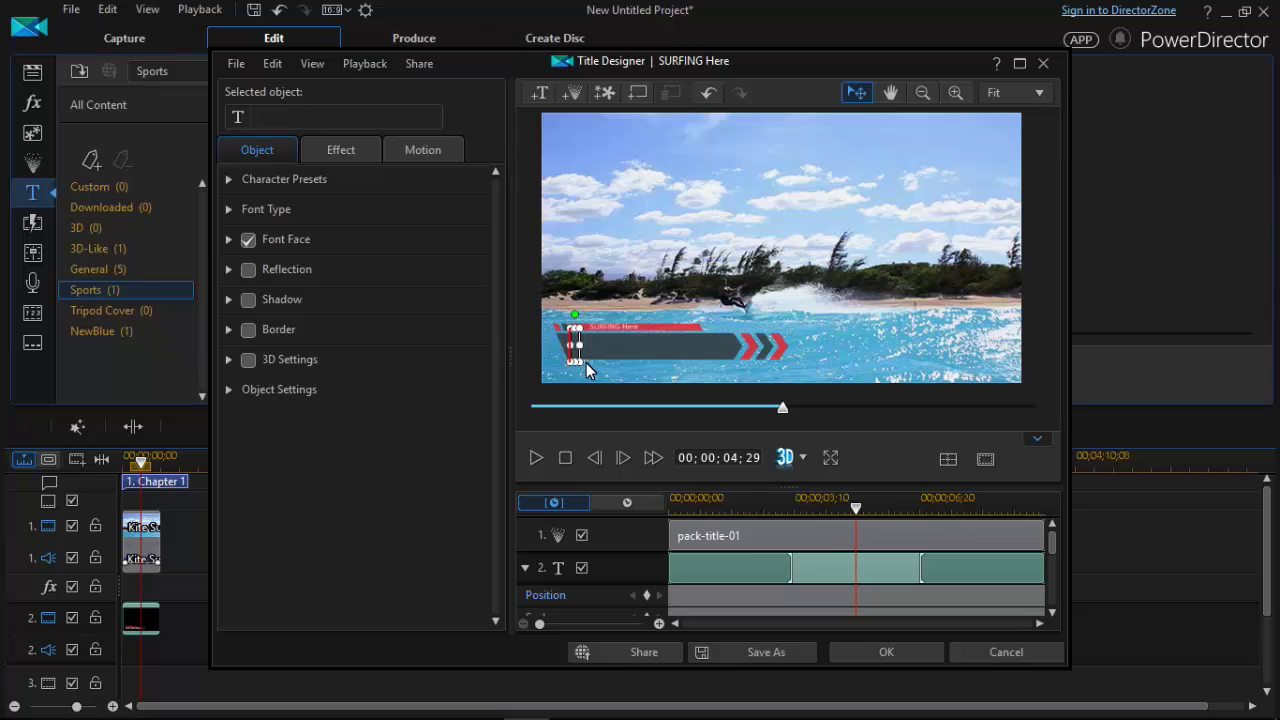
type("SUPER SU")
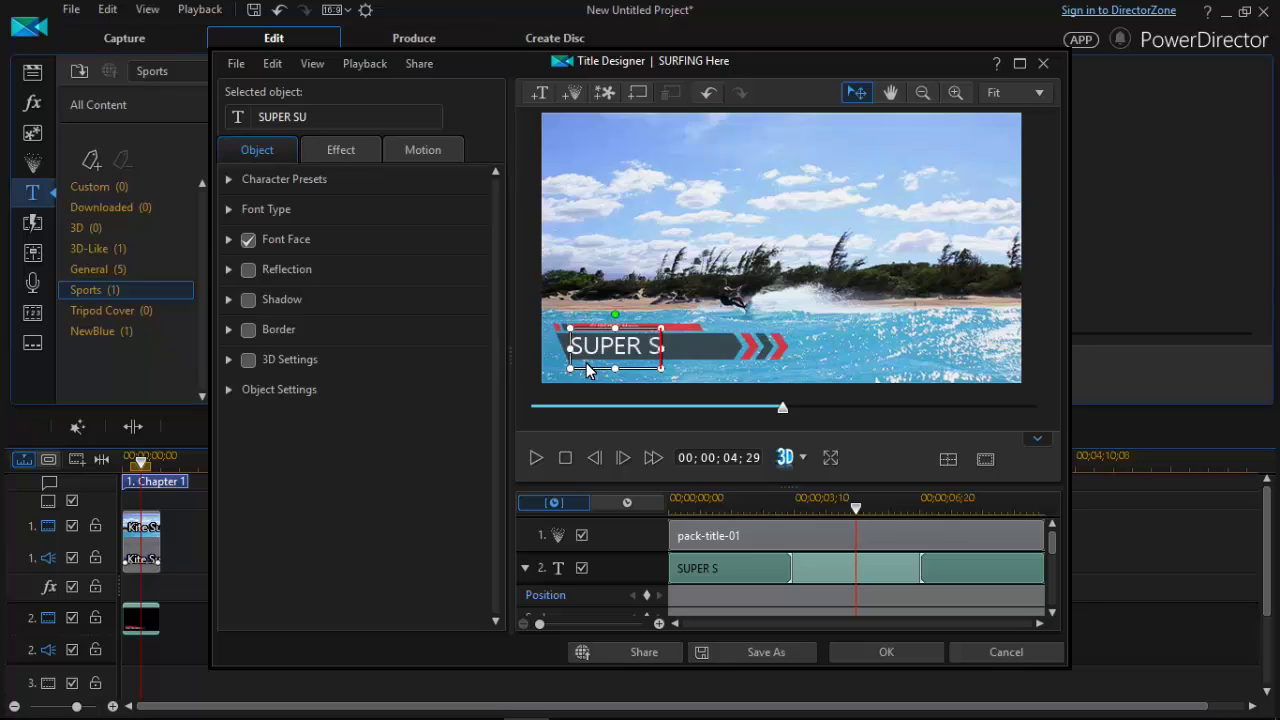
type("RFING")
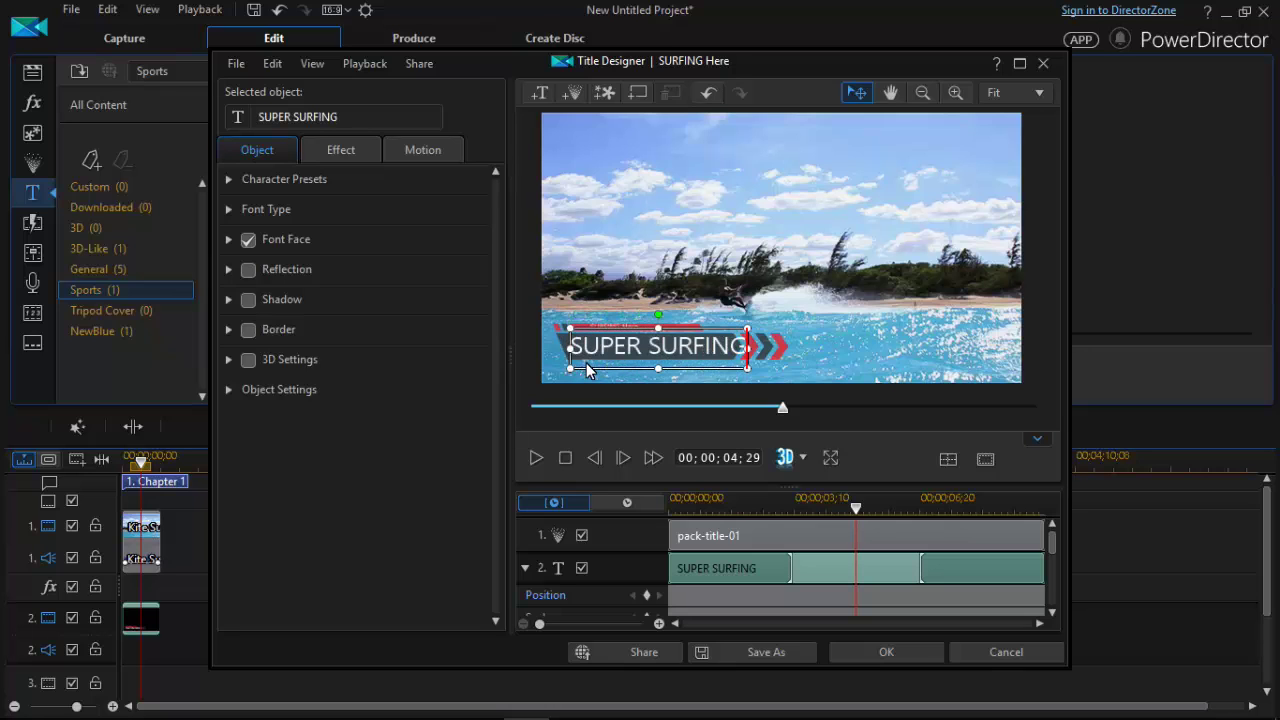
key("BackSpace")
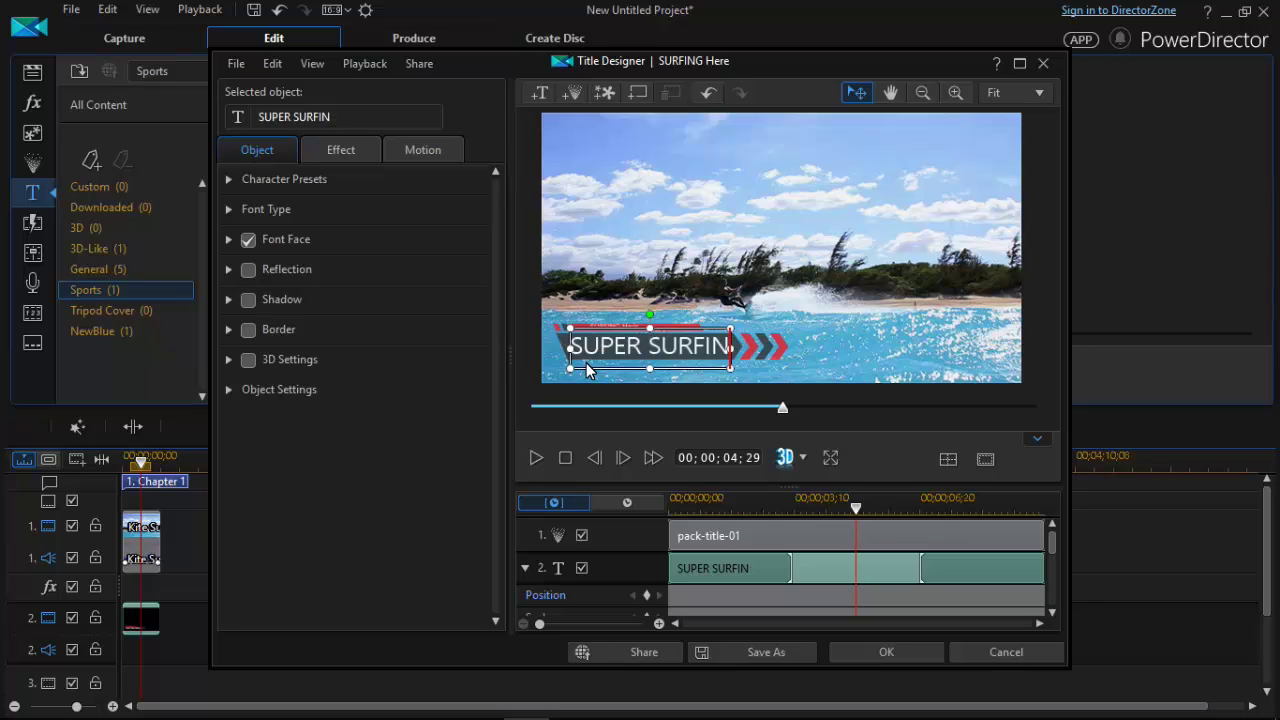
key("BackSpace")
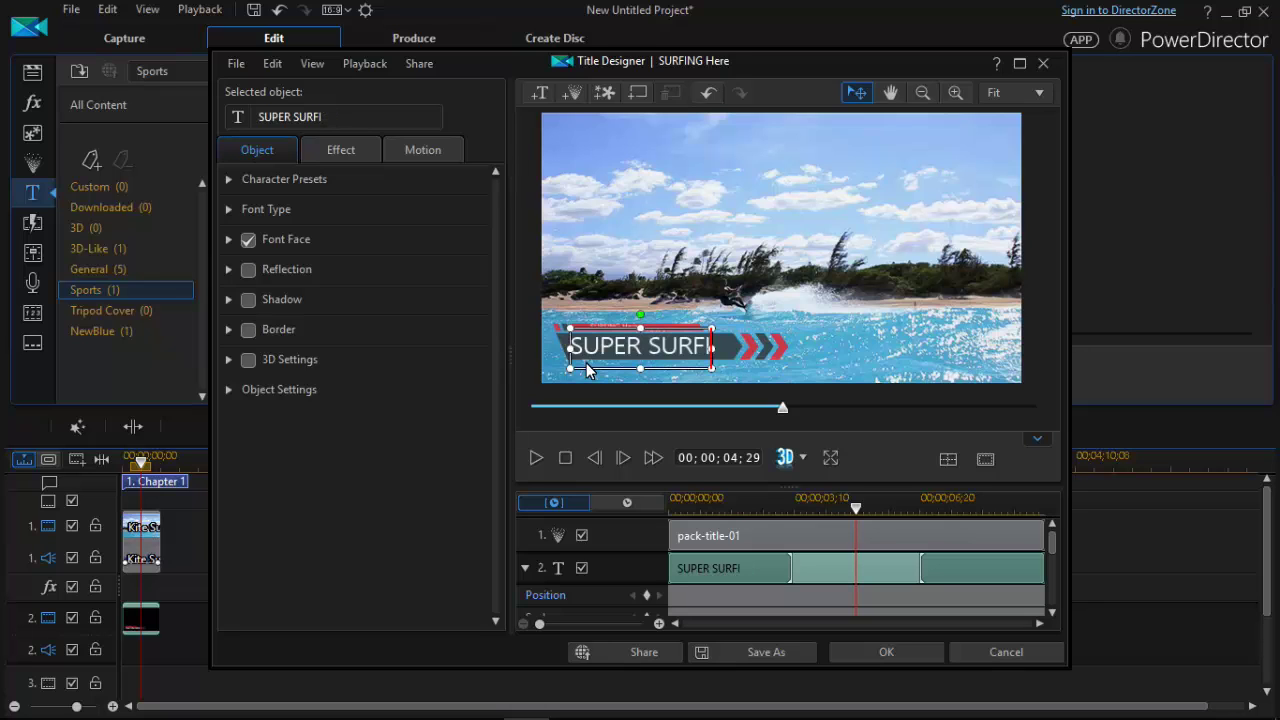
key("BackSpace")
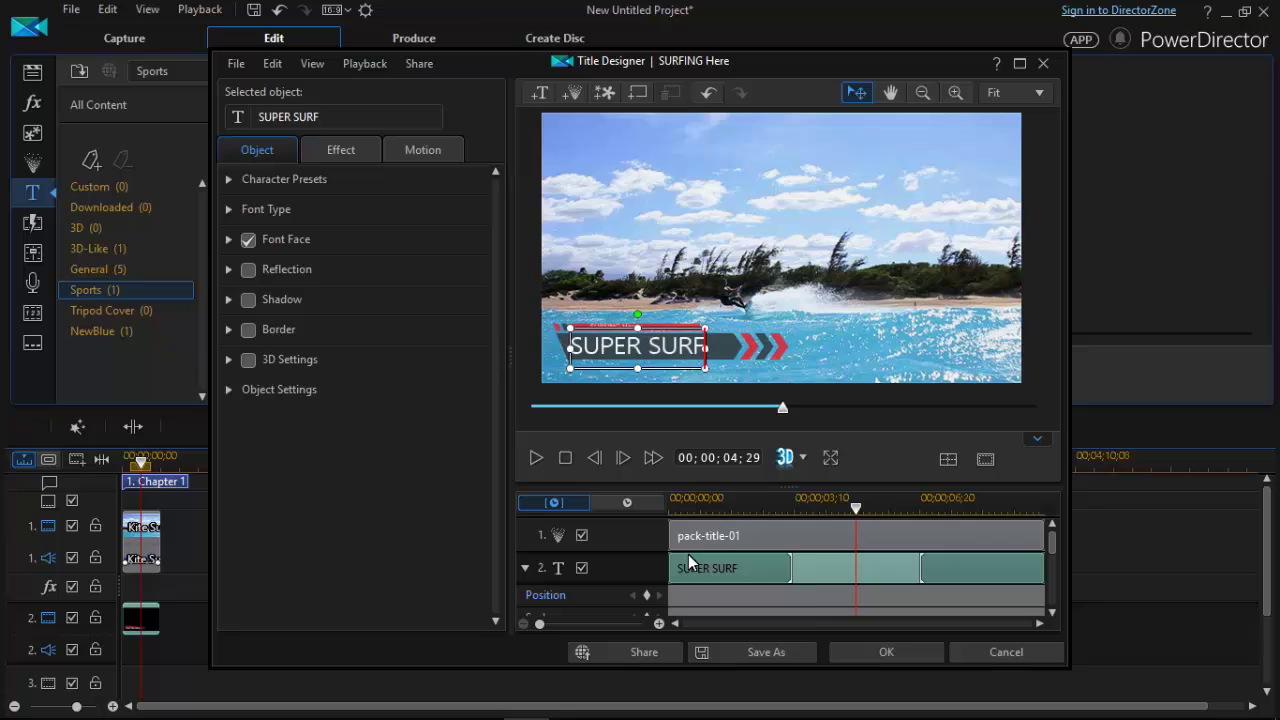
left_click(874, 655)
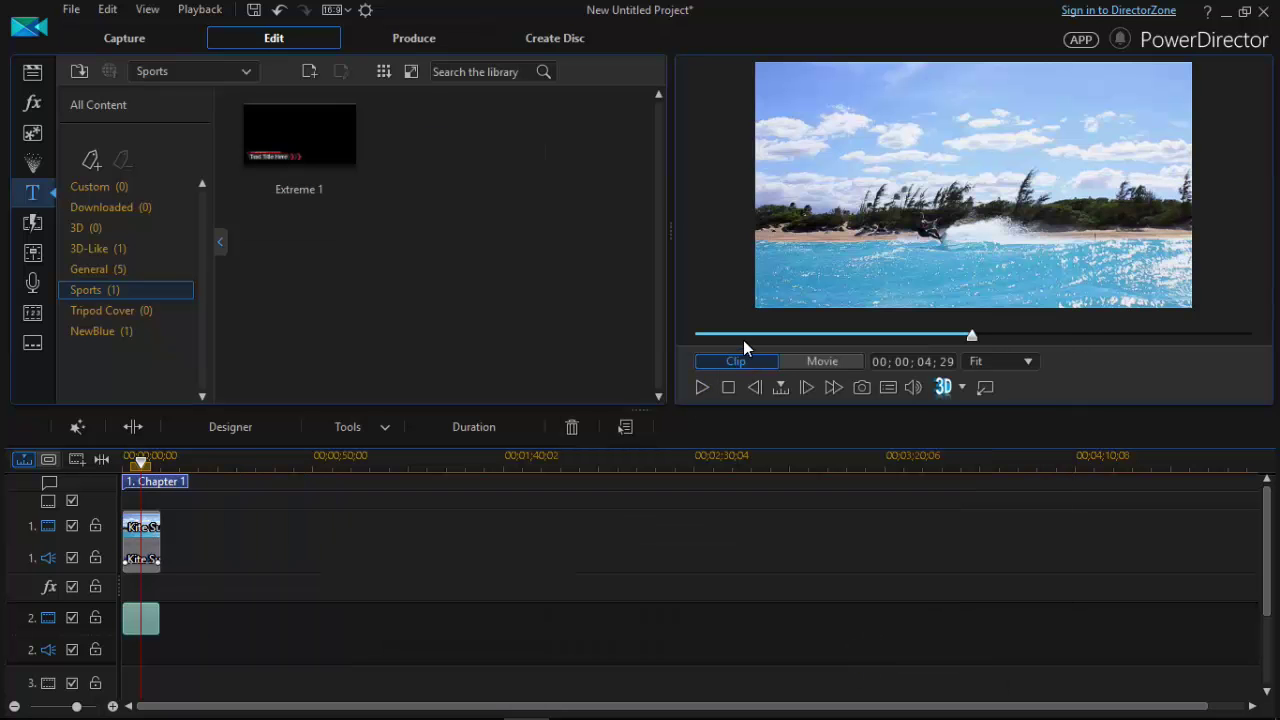
left_click_drag(743, 340, 695, 336)
left_click(696, 396)
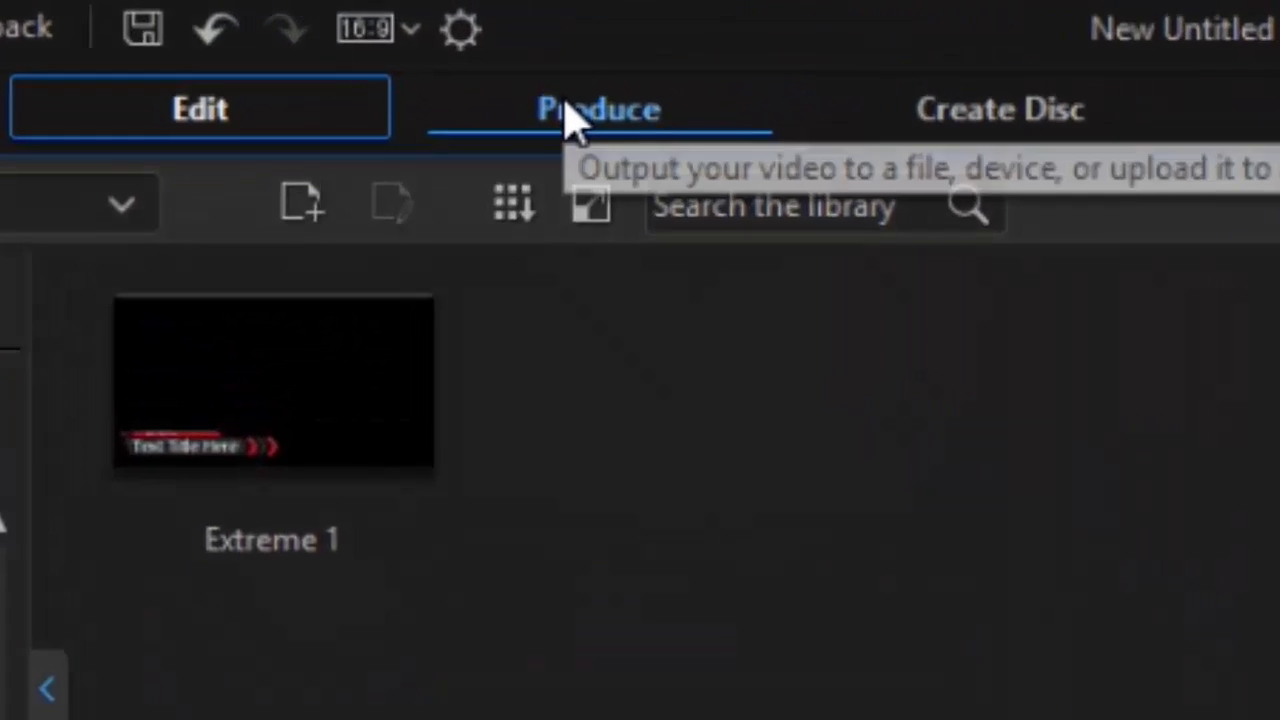
Step: On the Produce page, keep H.264 AVC output in an MP4 container and show the quality profiles
left_click(405, 38)
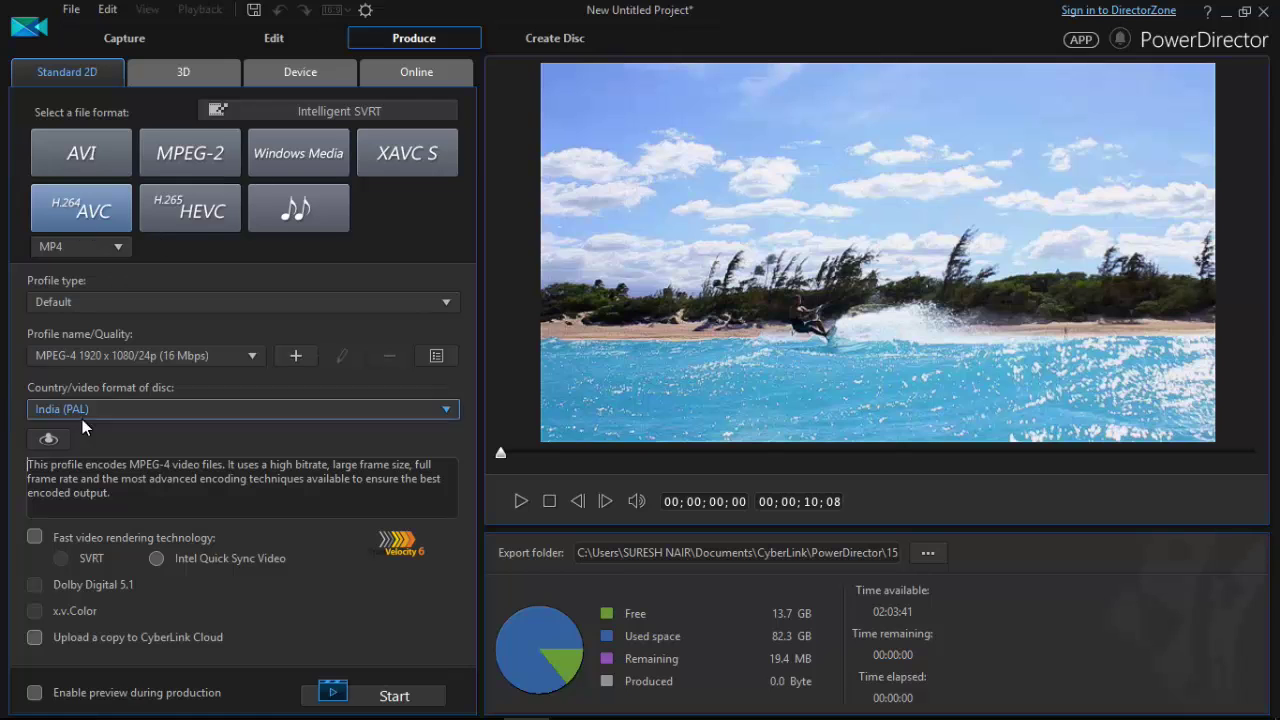
left_click(89, 208)
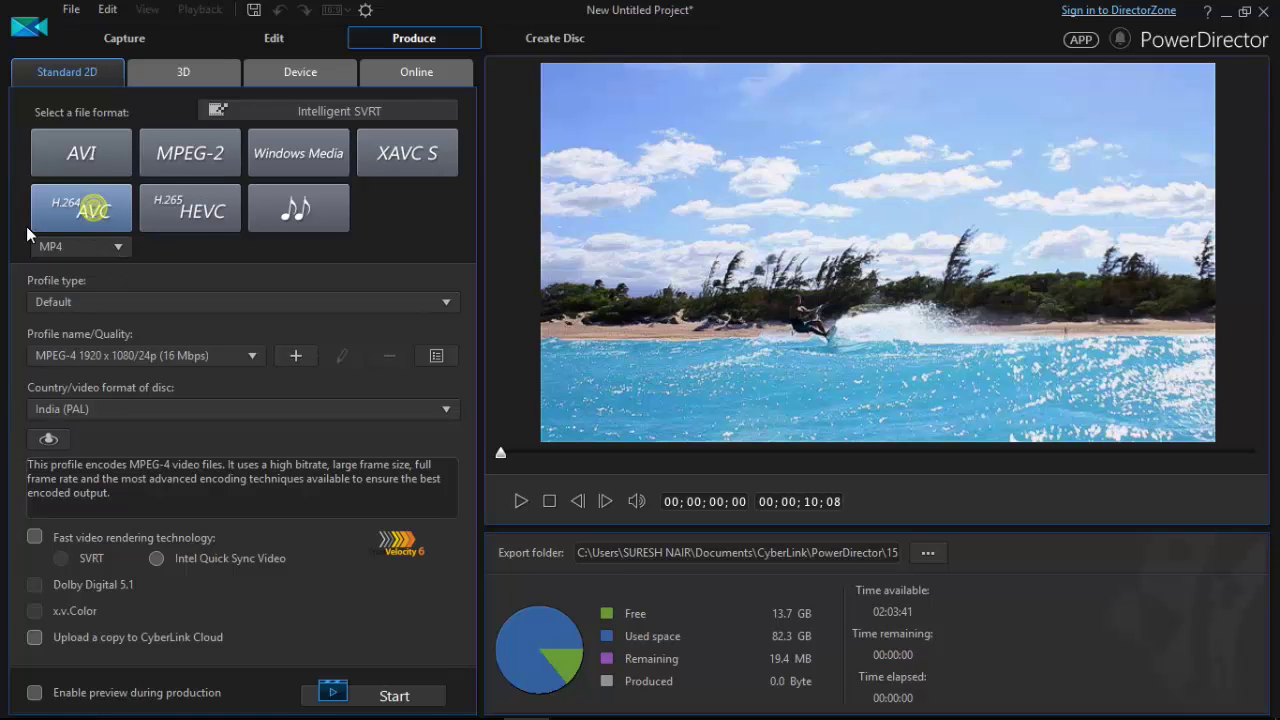
left_click(112, 249)
left_click(100, 282)
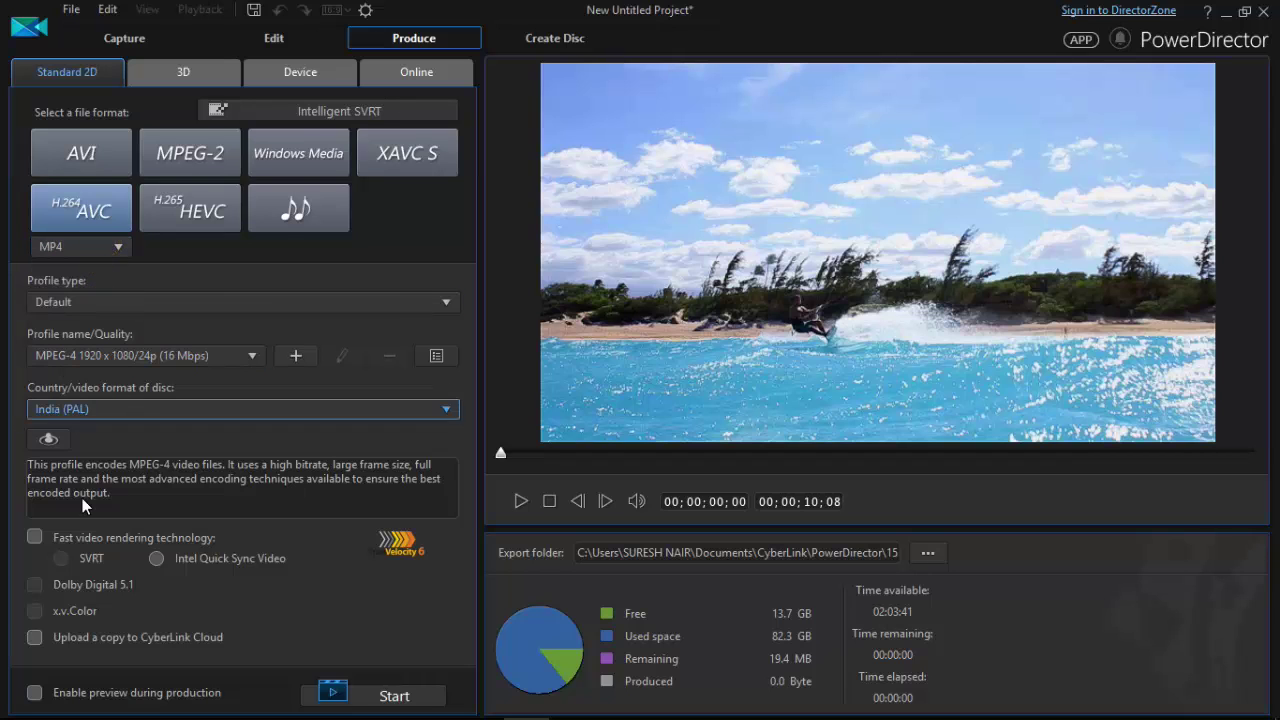
left_click(28, 338)
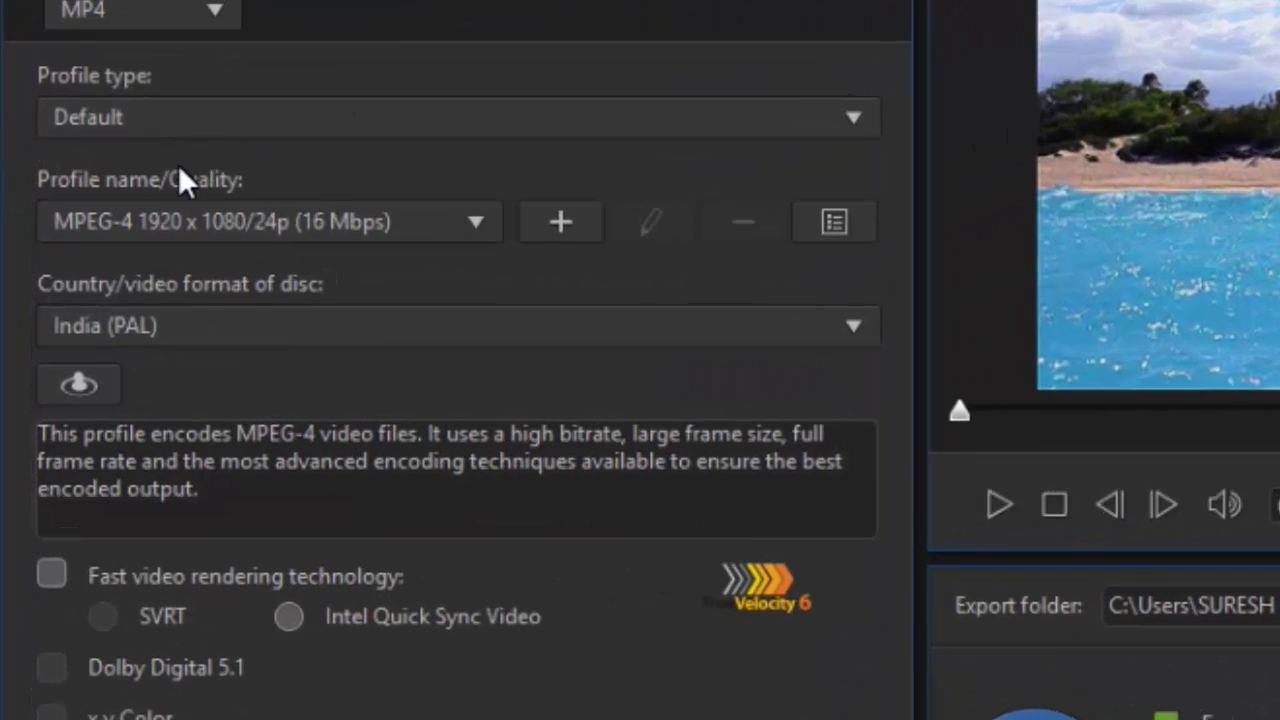
left_click(178, 168)
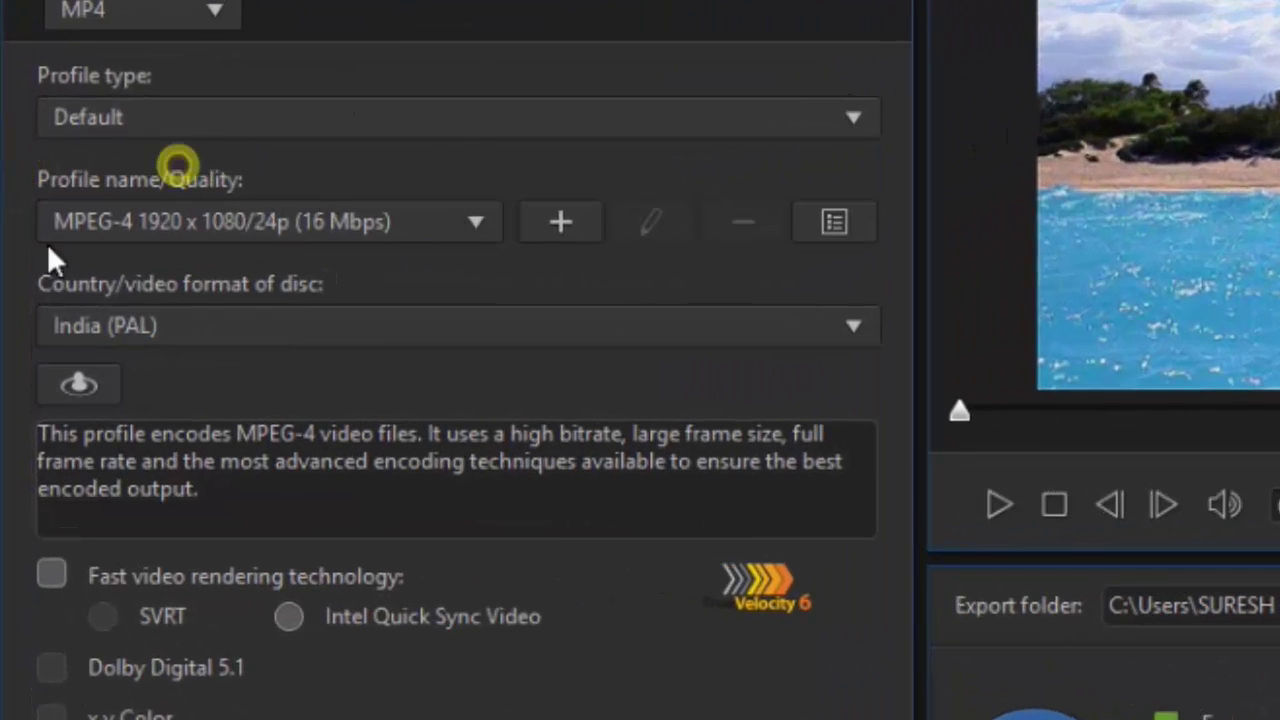
left_click(474, 223)
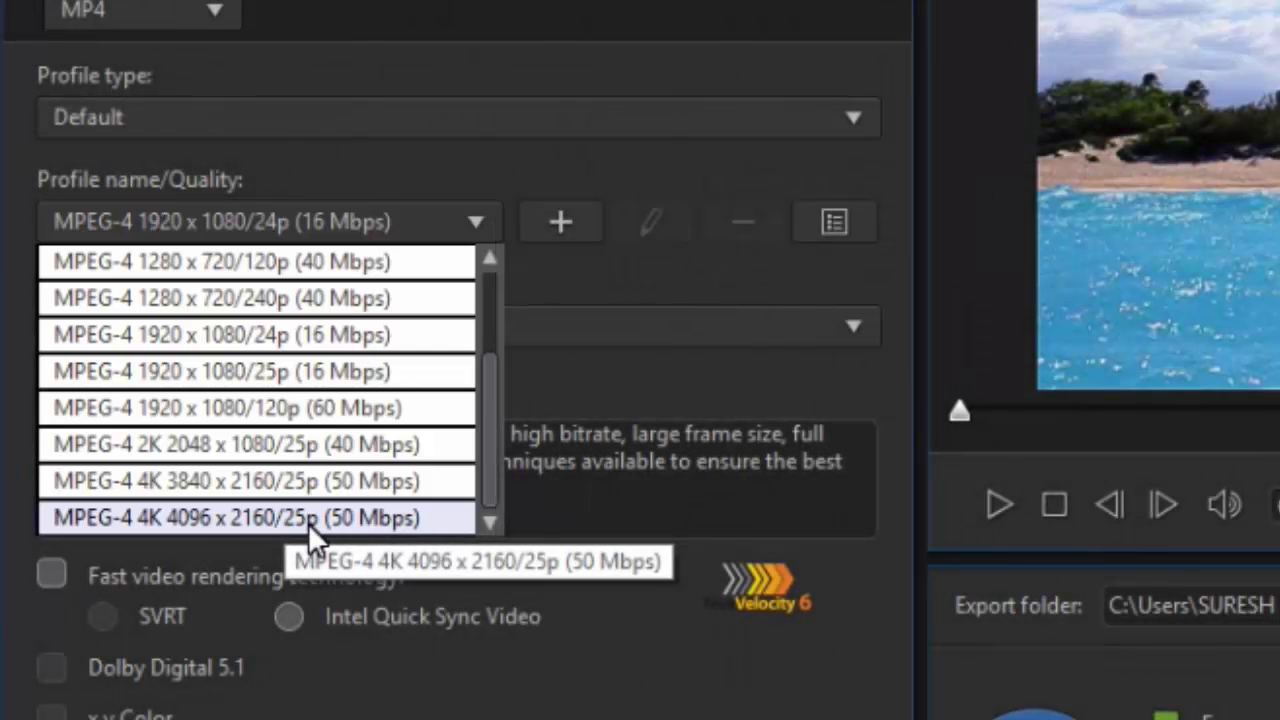
Step: Pick MPEG-4 4K 4096 x 2160/25p (50 Mbps) from the Profile name/Quality list
left_click(308, 523)
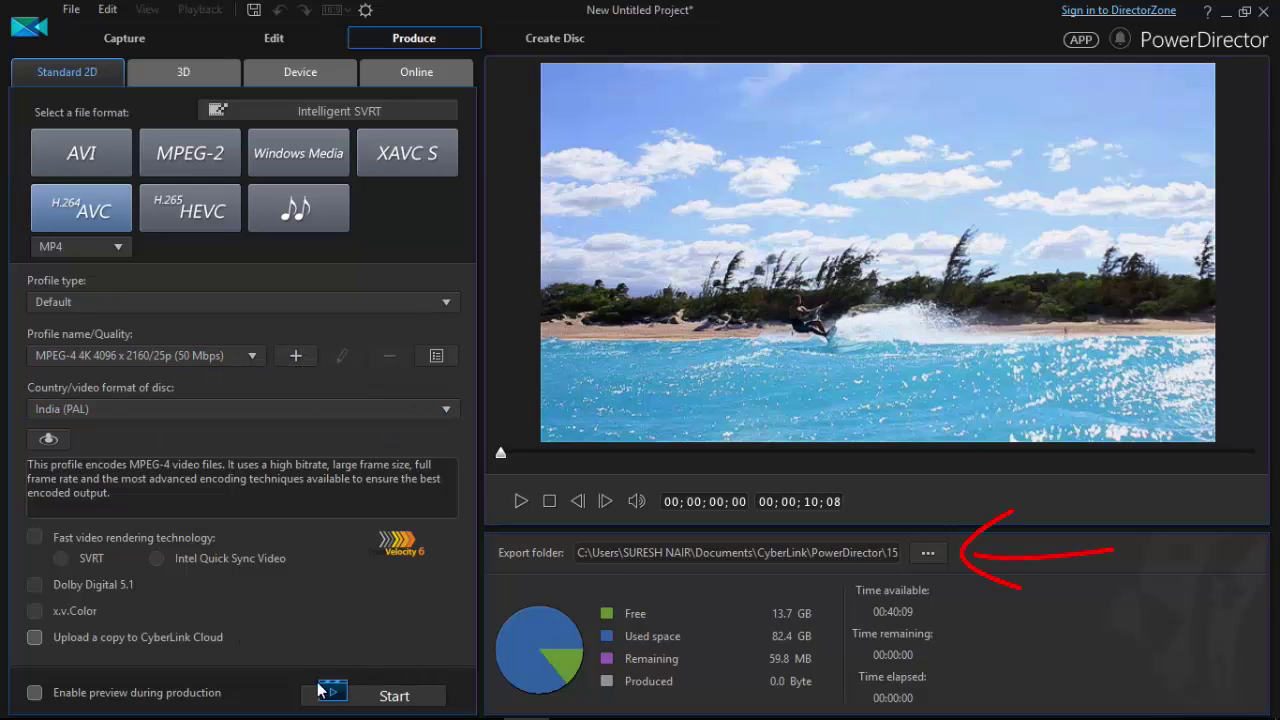
Step: Set the export folder to the Desktop and rename the output from Produce_0 to SURF.mp4
left_click(930, 555)
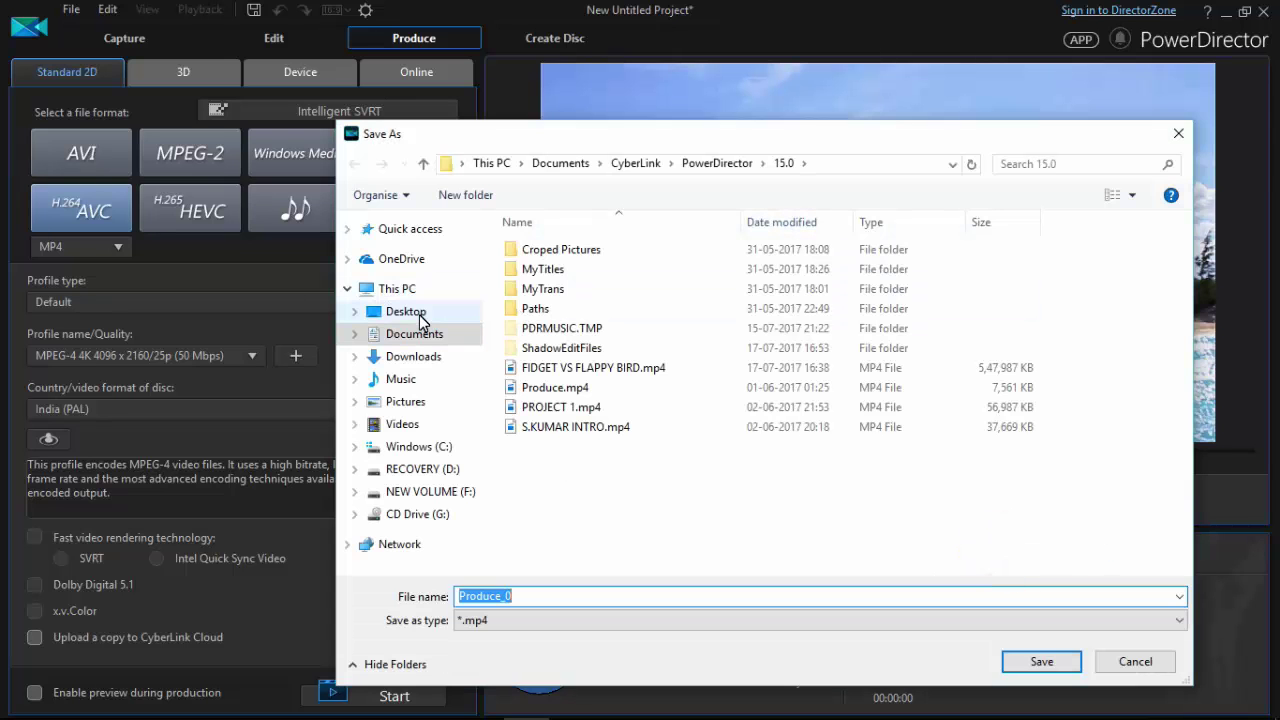
left_click(408, 311)
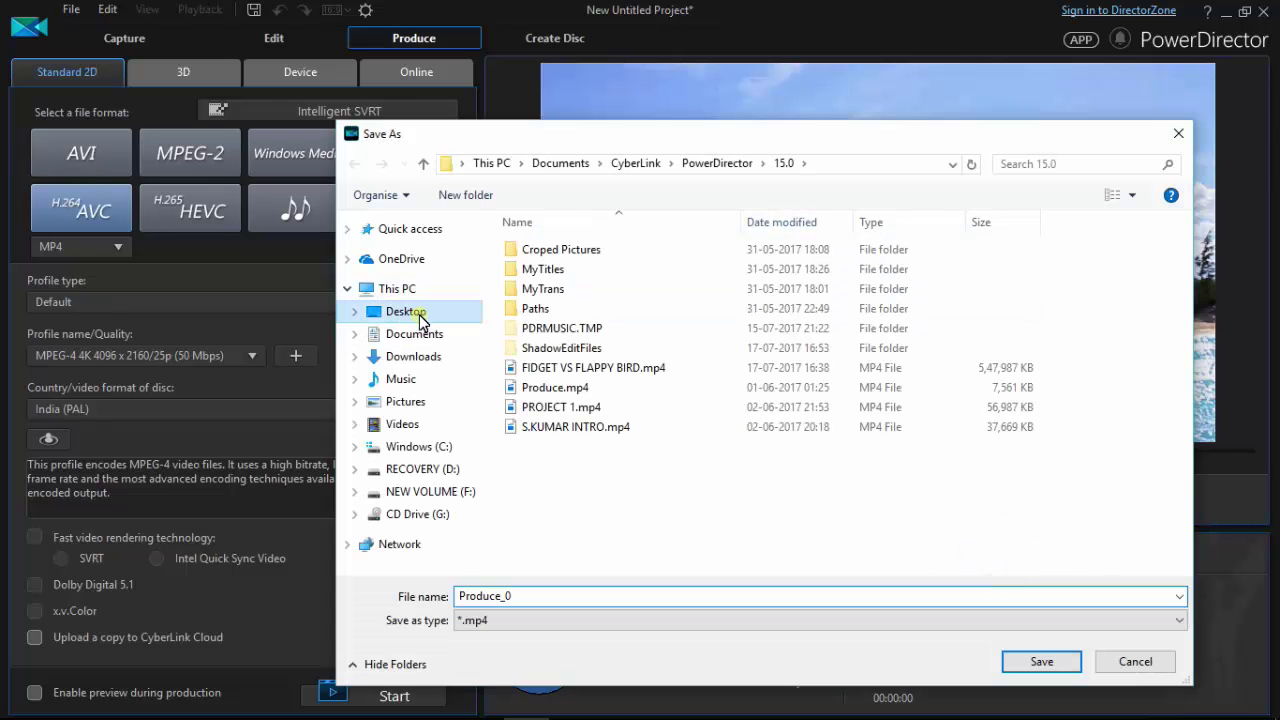
left_click(1016, 665)
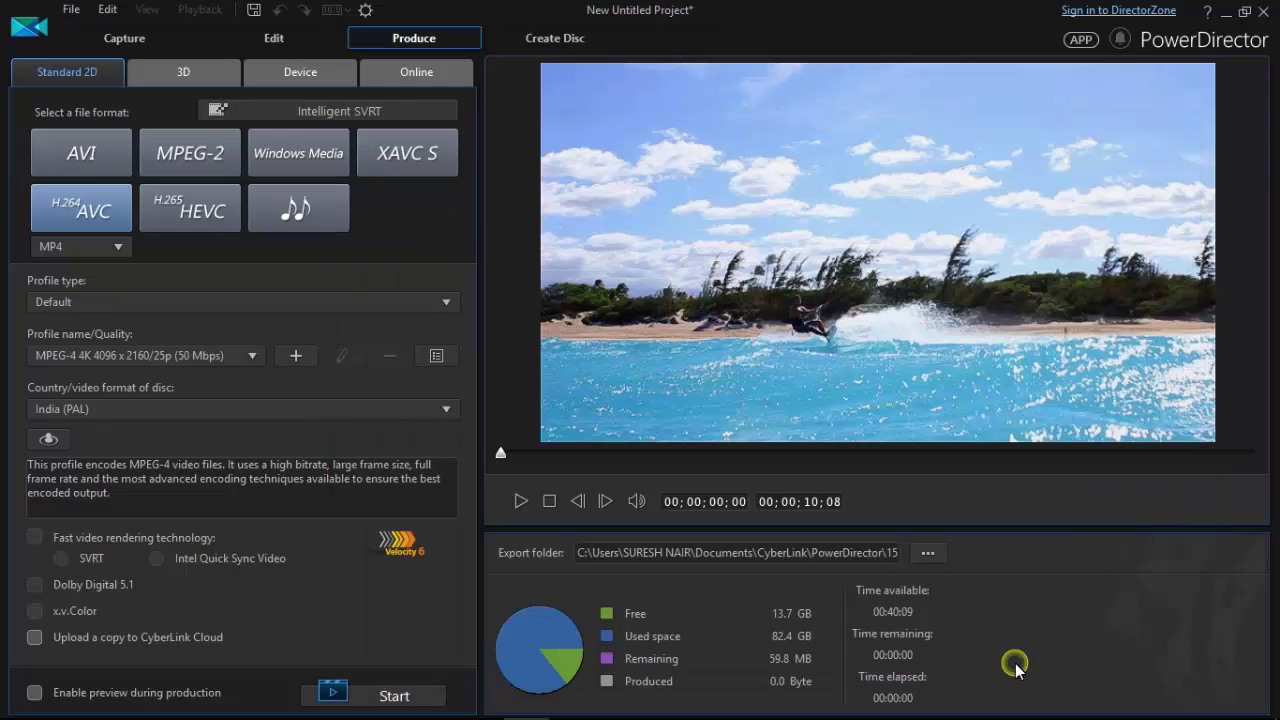
left_click(792, 556)
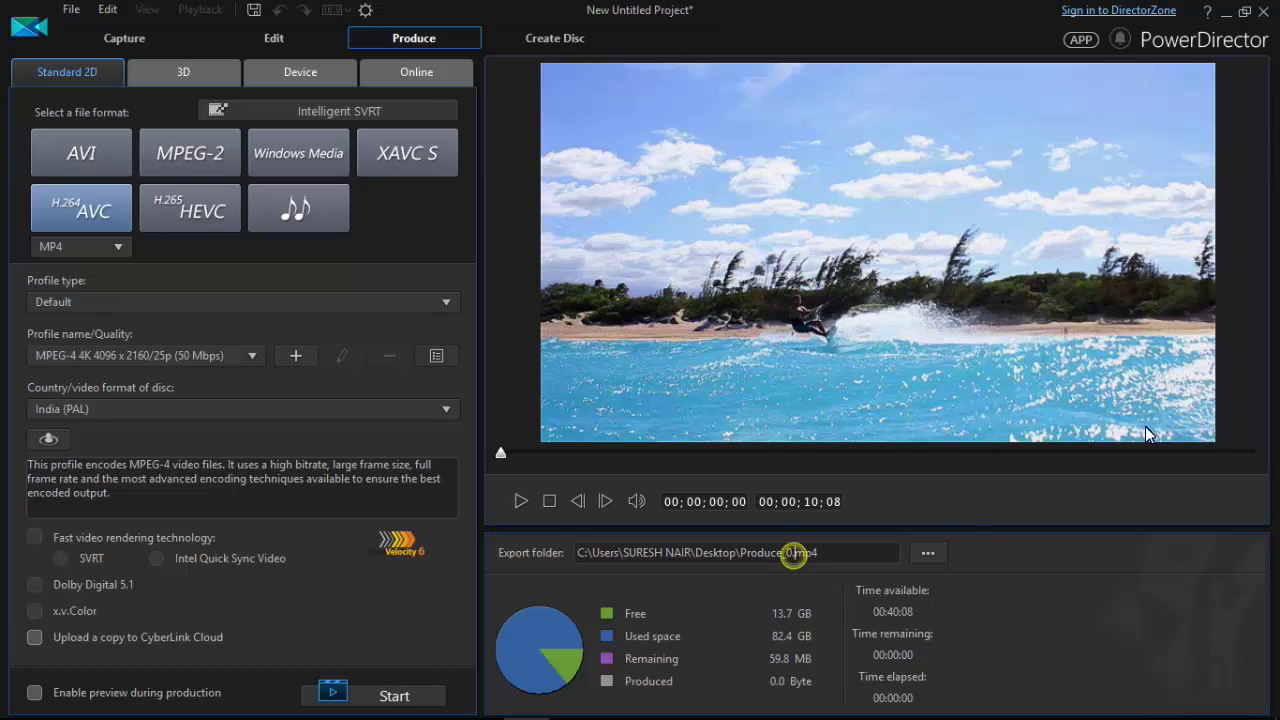
key("BackSpace")
key("BackSpace")
key("BackSpace")
key("BackSpace")
key("BackSpace")
key("BackSpace")
key("BackSpace")
key("BackSpace")
key("BackSpace")
key("BackSpace")
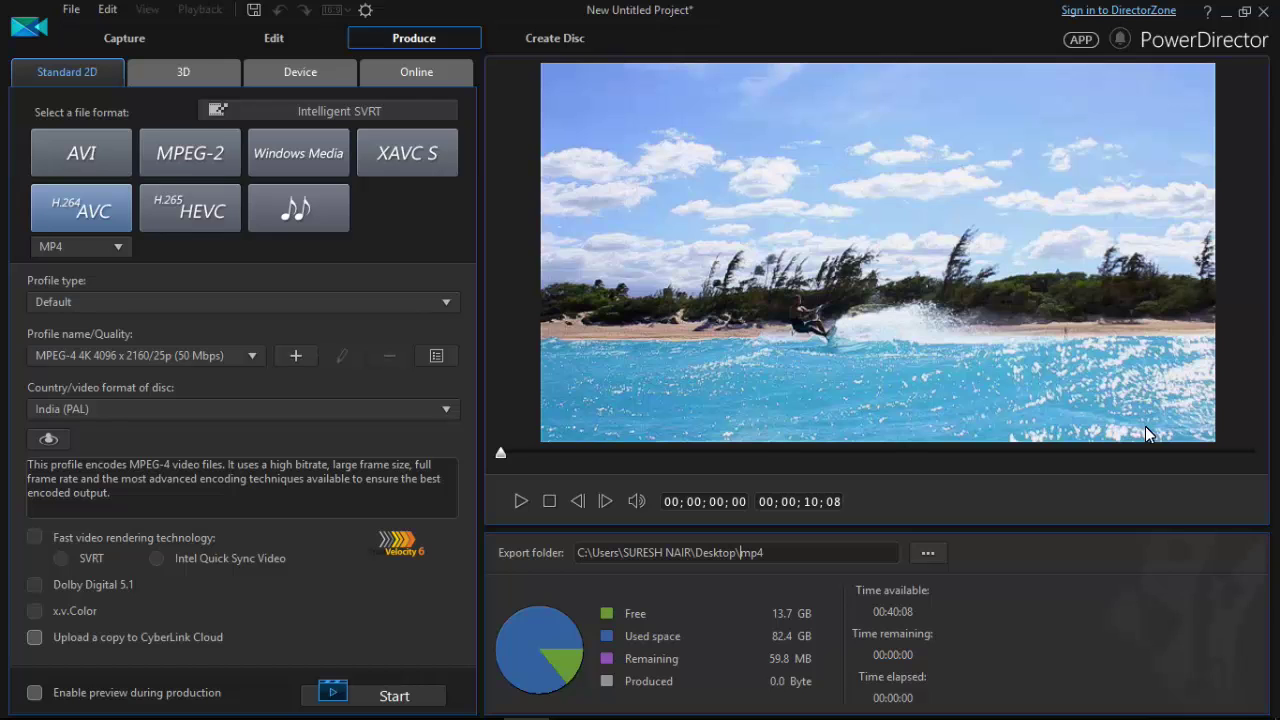
type("SURF.")
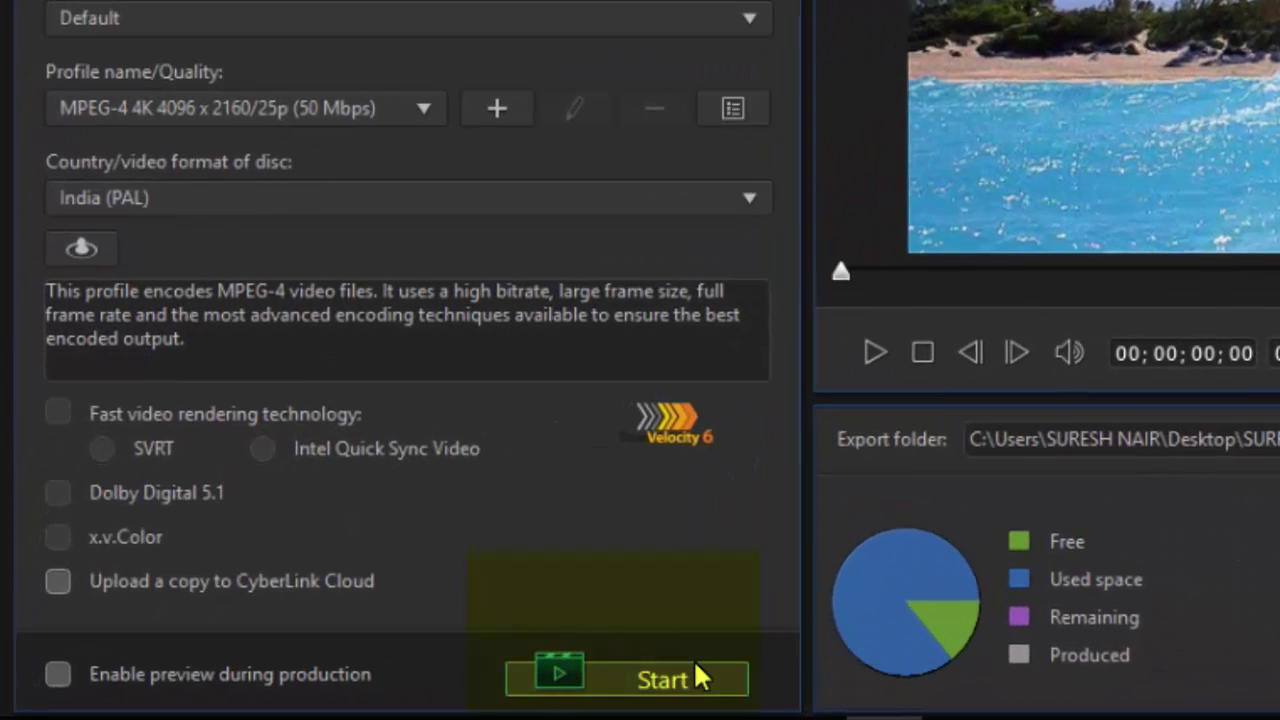
Step: Start production and let the 4K render finish writing 50.9 MB to SURF.mp4
left_click(622, 677)
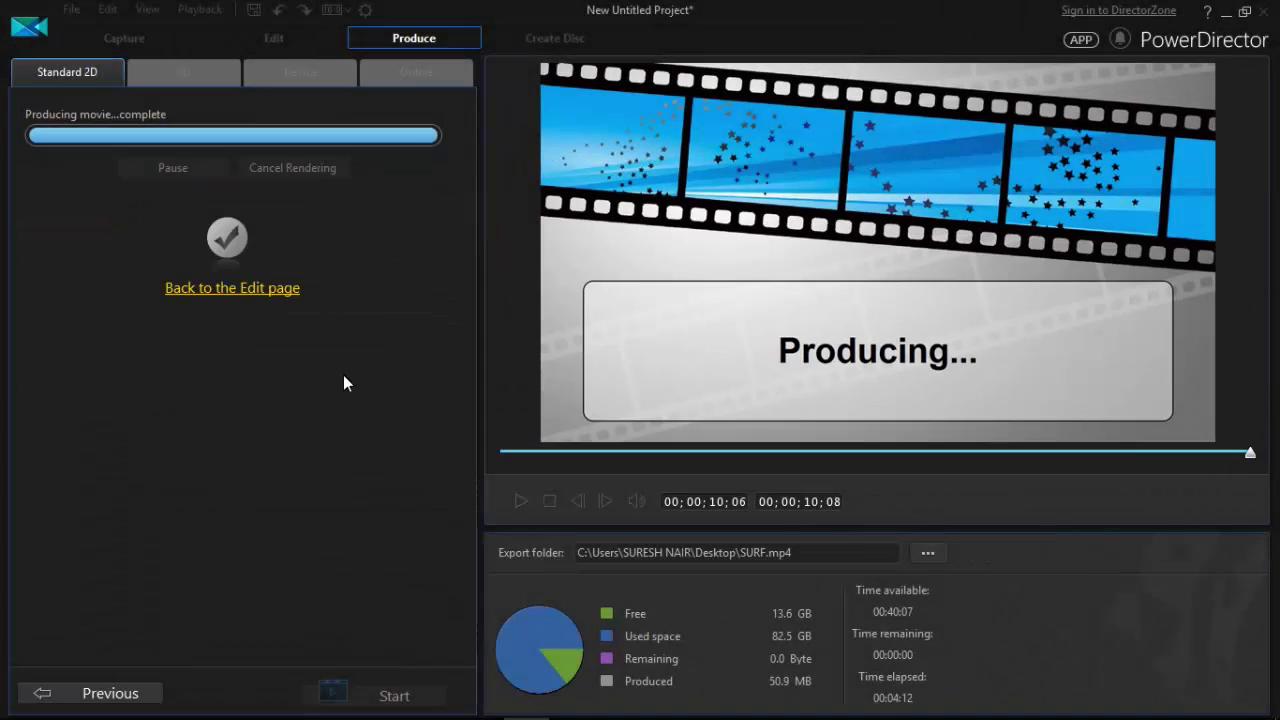
Step: Minimize PowerDirector after production so the desktop is showing
left_click(157, 394)
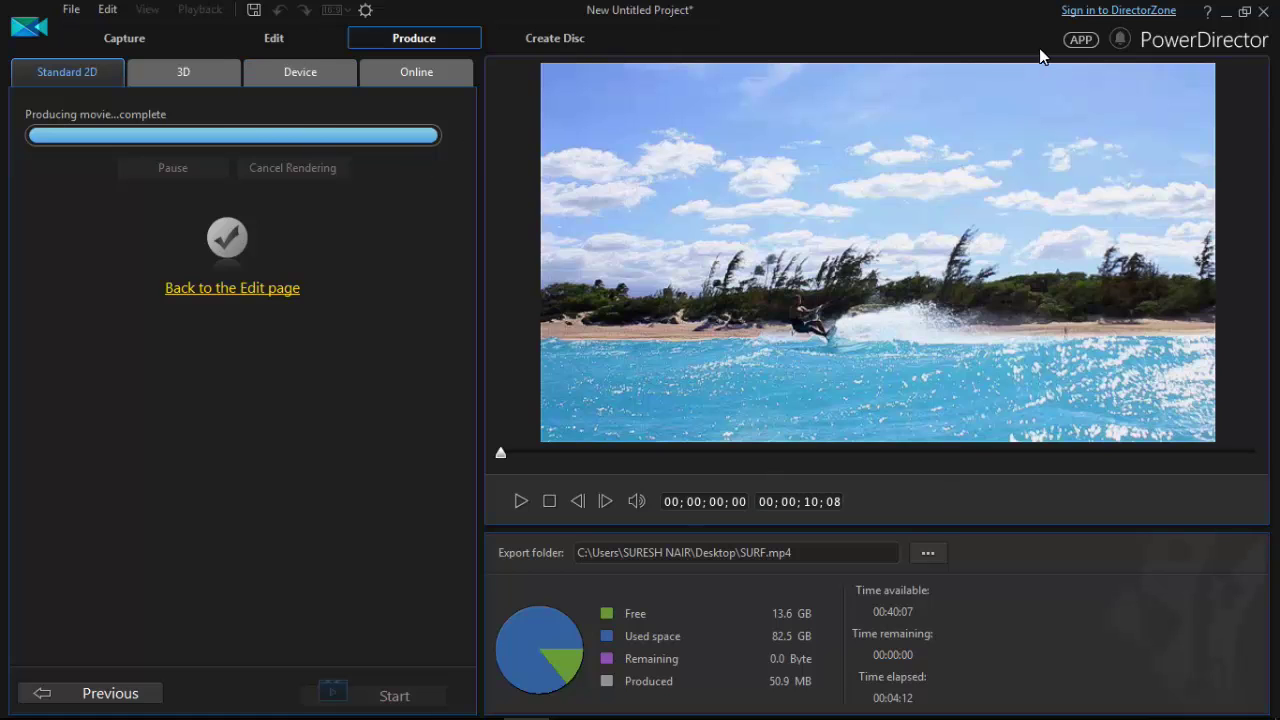
left_click(1225, 12)
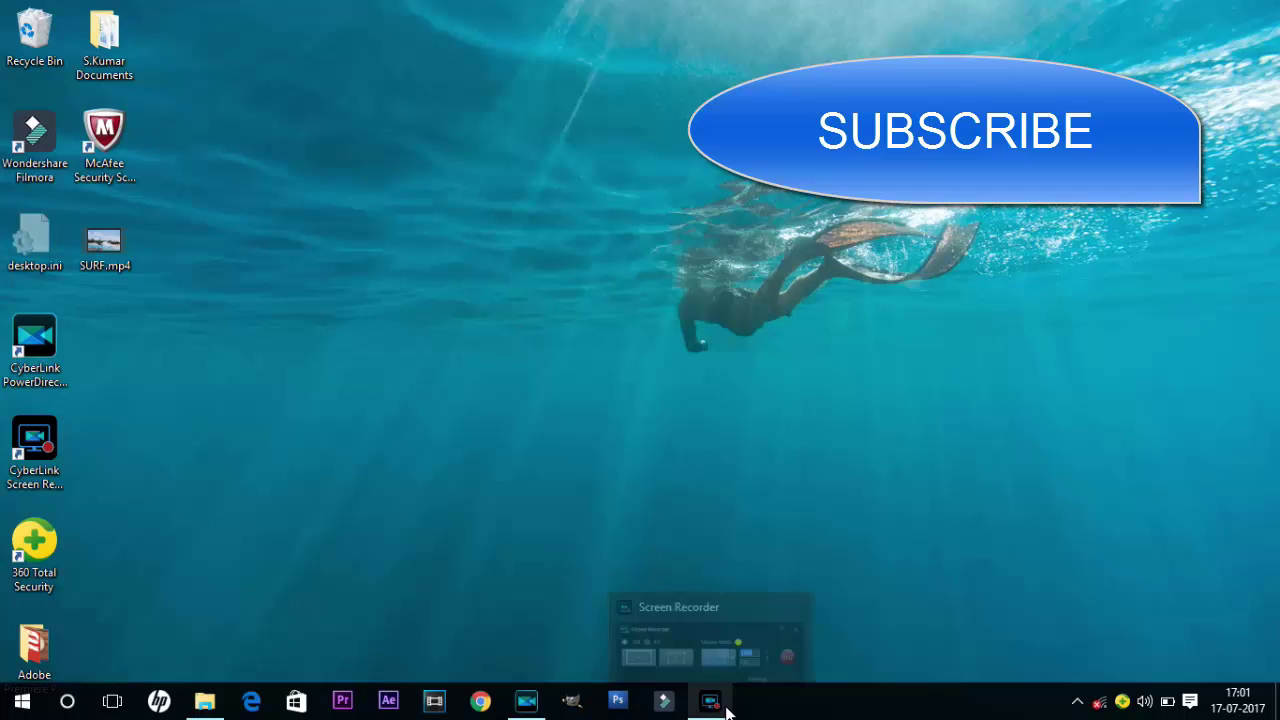
Step: Restore PowerDirector from the taskbar to its Produce page showing SURF.mp4 exported to the Desktop
left_click(726, 708)
left_click(726, 708)
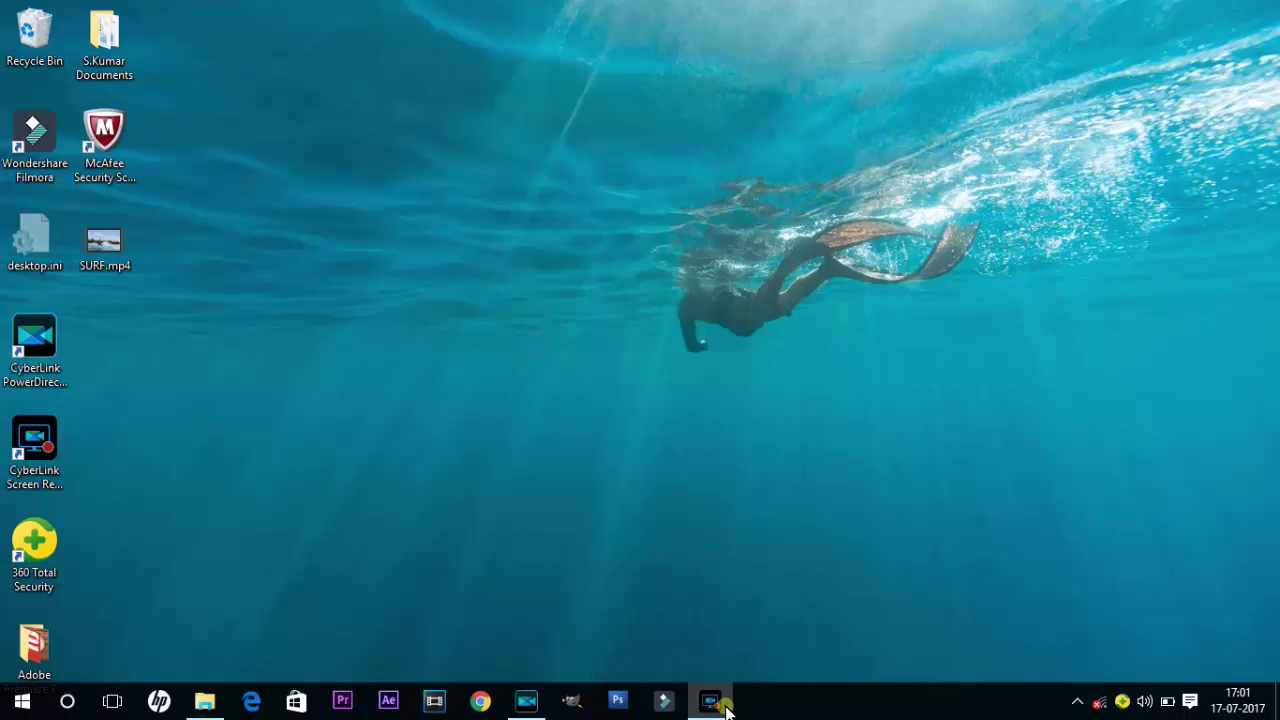
left_click(524, 703)
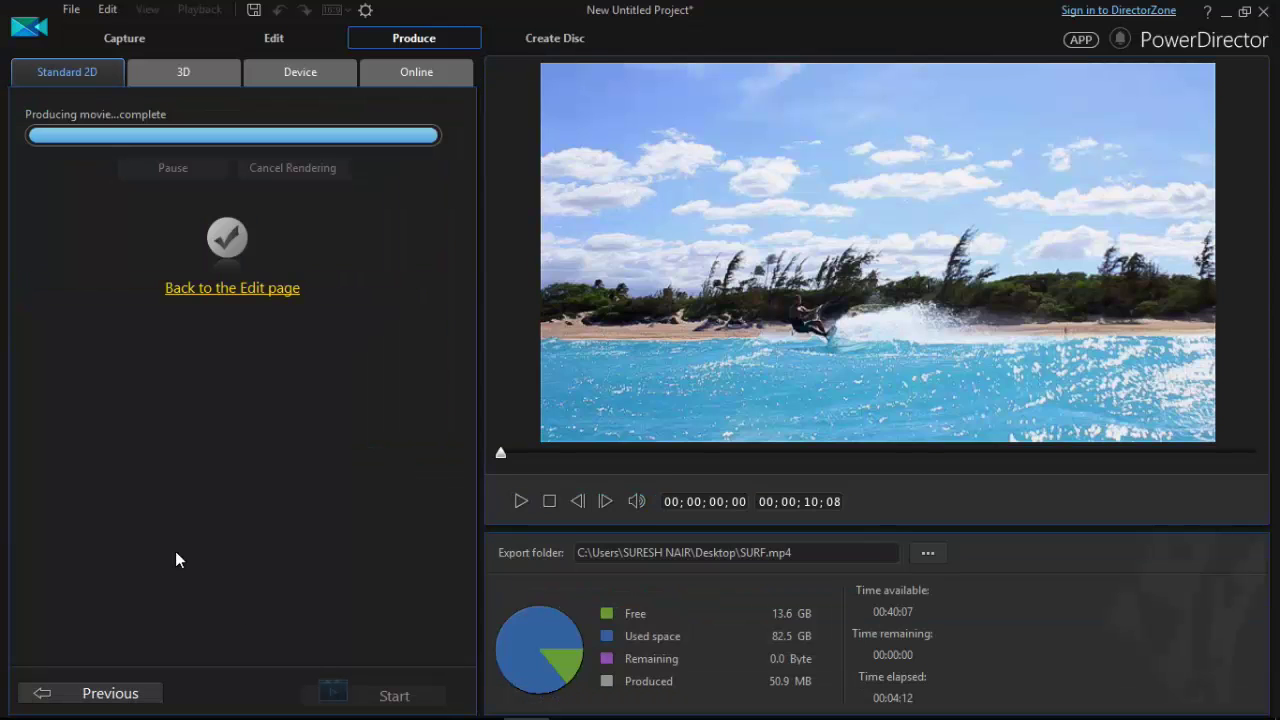